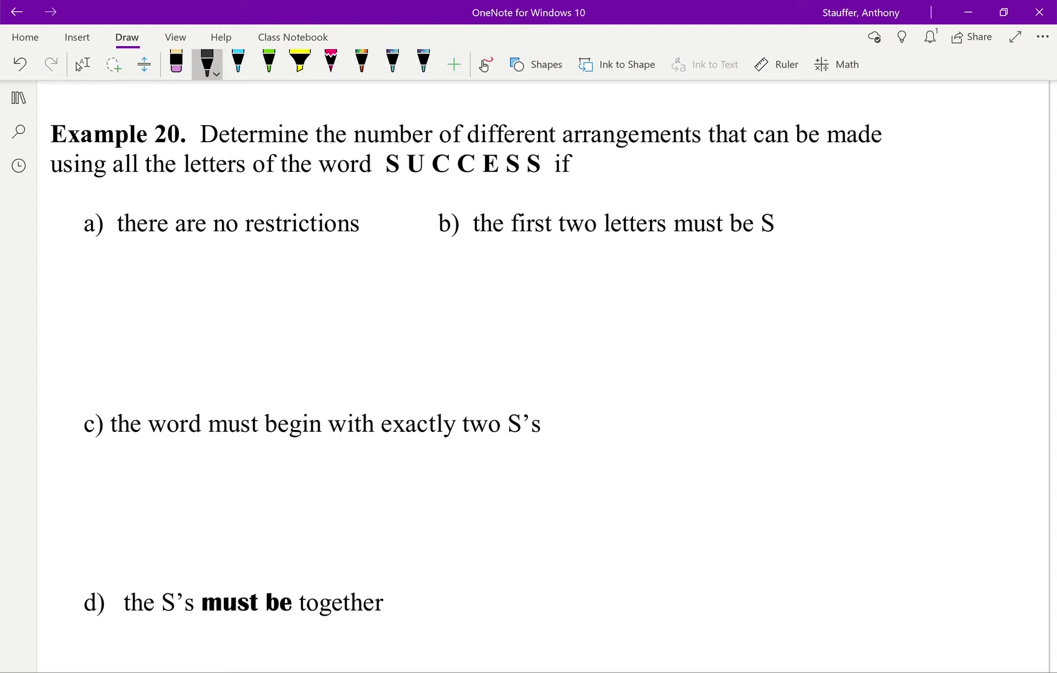
Underline the three S's of SUCCESS in blue and its two C's in green.
{"action": "left_click", "coordinate": [238, 63]}
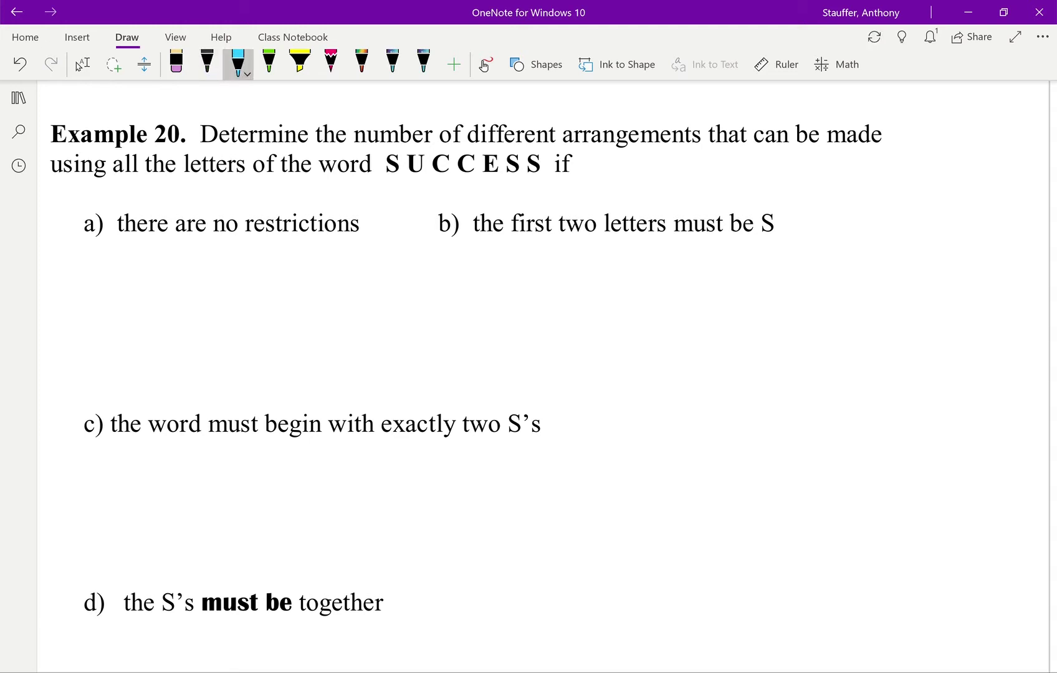
{"action": "left_click_drag", "start_coordinate": [375, 180], "coordinate": [394, 178]}
{"action": "left_click_drag", "start_coordinate": [501, 180], "coordinate": [519, 180]}
{"action": "left_click_drag", "start_coordinate": [526, 181], "coordinate": [536, 181]}
{"action": "left_click", "coordinate": [269, 63]}
{"action": "left_click_drag", "start_coordinate": [428, 182], "coordinate": [444, 181]}
{"action": "left_click_drag", "start_coordinate": [457, 182], "coordinate": [472, 181]}
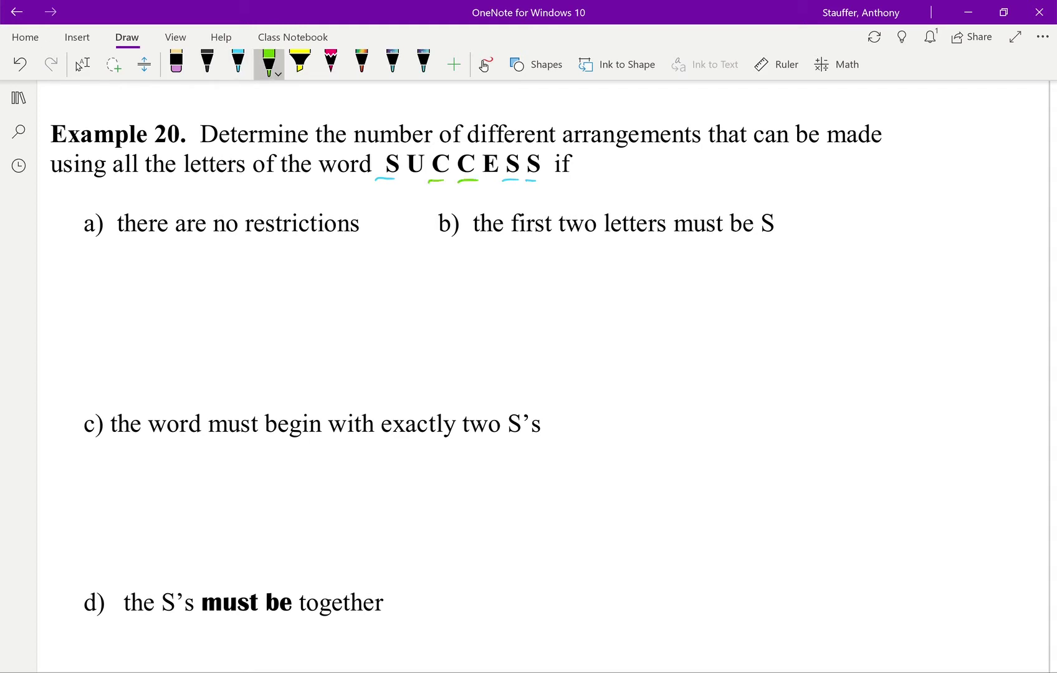
Handwrite the fraction 7! over 2!3! in black under part a, followed by an equals sign.
{"action": "left_click", "coordinate": [207, 62]}
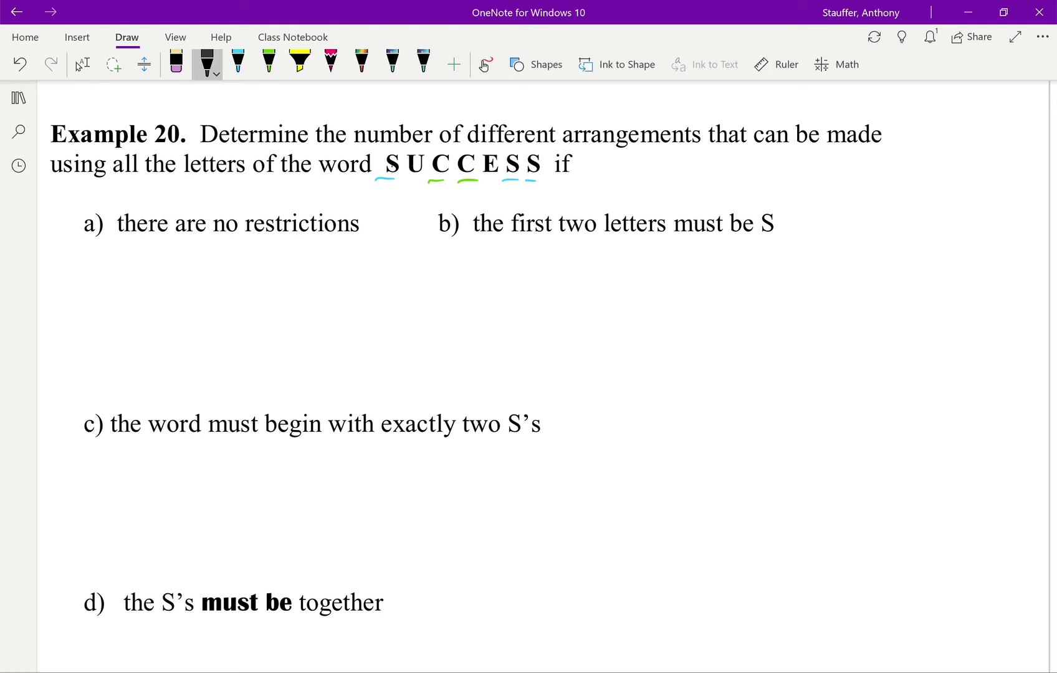
{"action": "mouse_move", "coordinate": [219, 255]}
{"action": "left_mouse_down"}
{"action": "mouse_move", "coordinate": [218, 245]}
{"action": "mouse_move", "coordinate": [226, 273]}
{"action": "mouse_move", "coordinate": [245, 261]}
{"action": "left_mouse_up"}
{"action": "left_click", "coordinate": [244, 277]}
{"action": "left_click_drag", "start_coordinate": [199, 292], "coordinate": [272, 290]}
{"action": "mouse_move", "coordinate": [201, 303]}
{"action": "left_mouse_down"}
{"action": "mouse_move", "coordinate": [212, 322]}
{"action": "mouse_move", "coordinate": [236, 311]}
{"action": "mouse_move", "coordinate": [229, 323]}
{"action": "left_mouse_up"}
{"action": "mouse_move", "coordinate": [250, 298]}
{"action": "left_mouse_down"}
{"action": "mouse_move", "coordinate": [252, 325]}
{"action": "mouse_move", "coordinate": [298, 284]}
{"action": "left_mouse_up"}
{"action": "left_click_drag", "start_coordinate": [286, 290], "coordinate": [298, 288]}
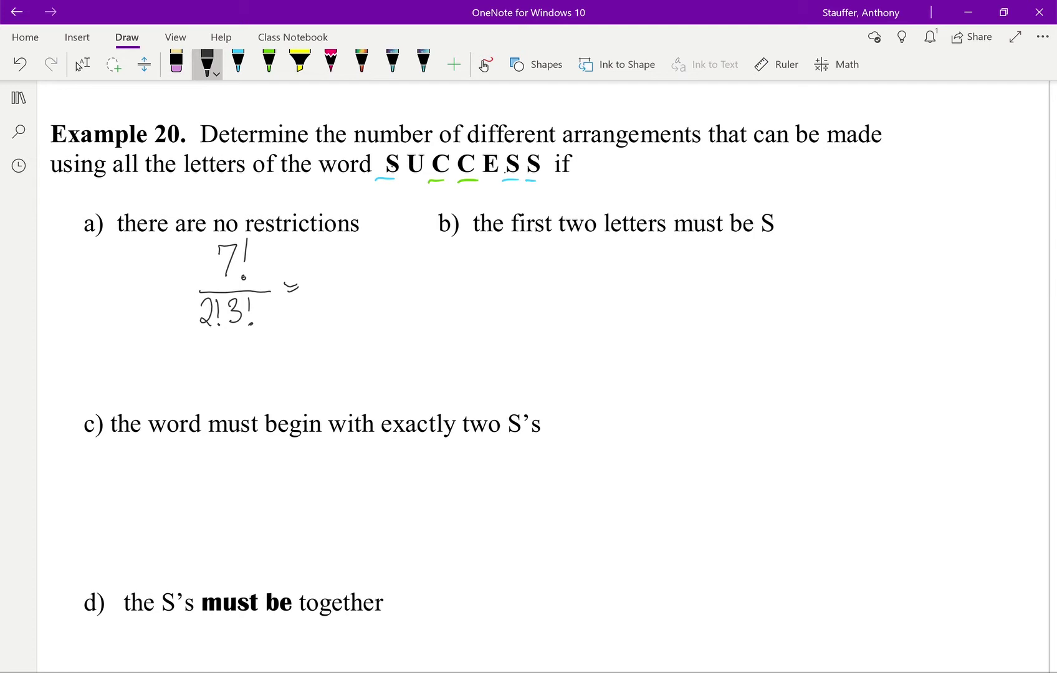
Write "420 ways" as the answer to part a.
{"action": "left_click_drag", "start_coordinate": [320, 275], "coordinate": [332, 297]}
{"action": "mouse_move", "coordinate": [325, 277]}
{"action": "left_mouse_down"}
{"action": "mouse_move", "coordinate": [323, 303]}
{"action": "mouse_move", "coordinate": [345, 302]}
{"action": "mouse_move", "coordinate": [354, 280]}
{"action": "mouse_move", "coordinate": [416, 299]}
{"action": "left_mouse_up"}
{"action": "left_click_drag", "start_coordinate": [423, 288], "coordinate": [414, 310]}
{"action": "left_click_drag", "start_coordinate": [435, 289], "coordinate": [426, 303]}
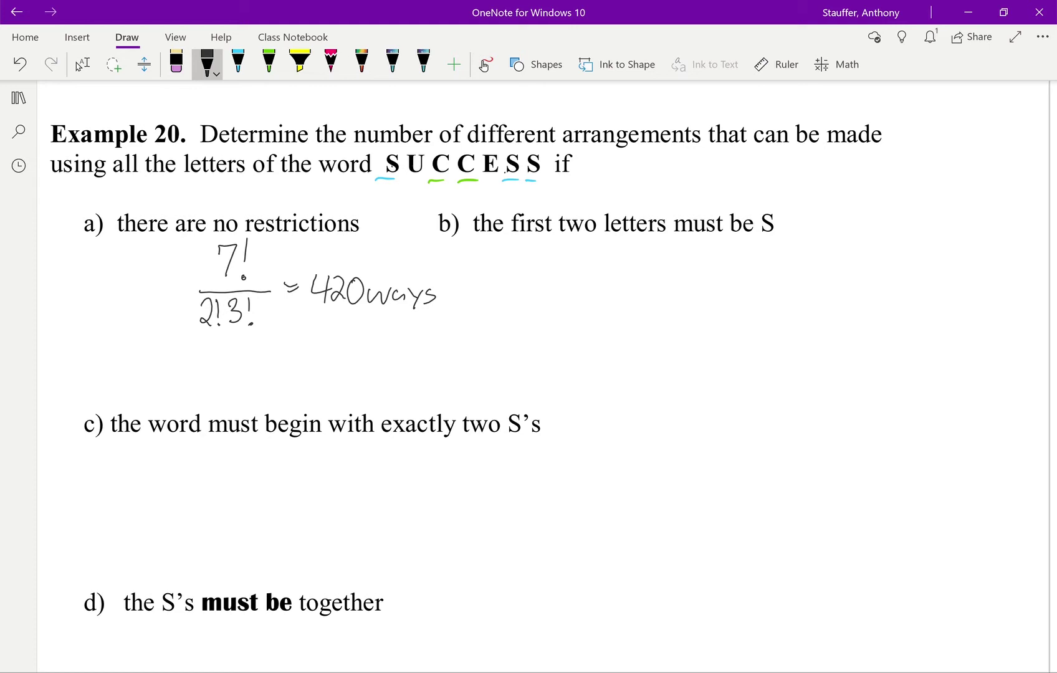
Underline "two letters must be S" in part b and "begin with exactly two S's" in part c in pink.
{"action": "left_click", "coordinate": [331, 62]}
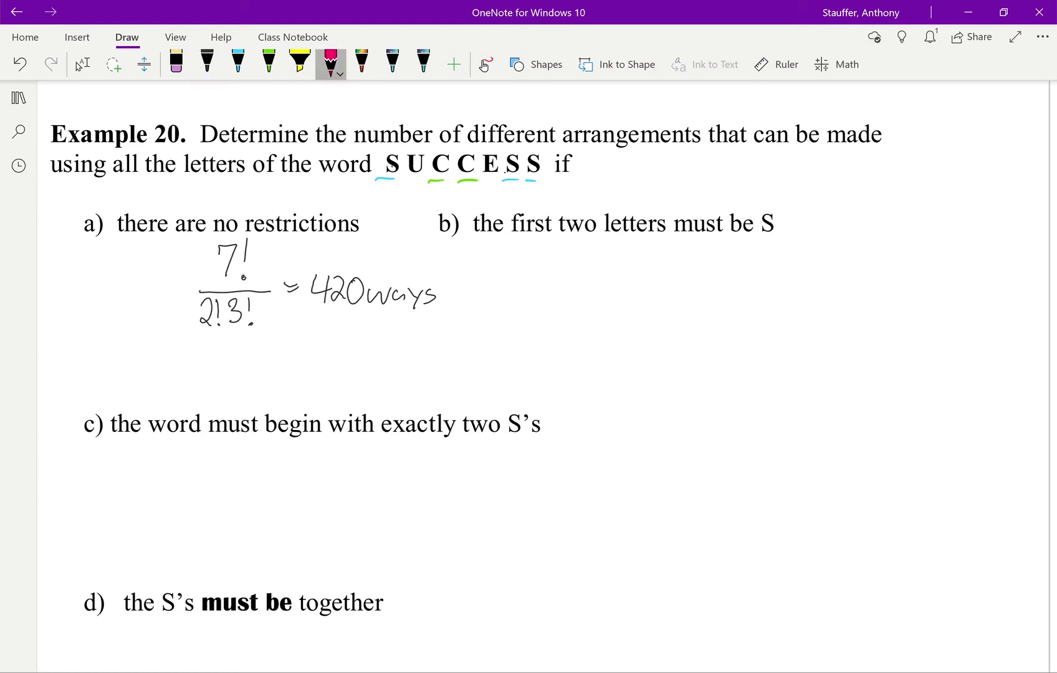
{"action": "left_click_drag", "start_coordinate": [566, 237], "coordinate": [779, 239]}
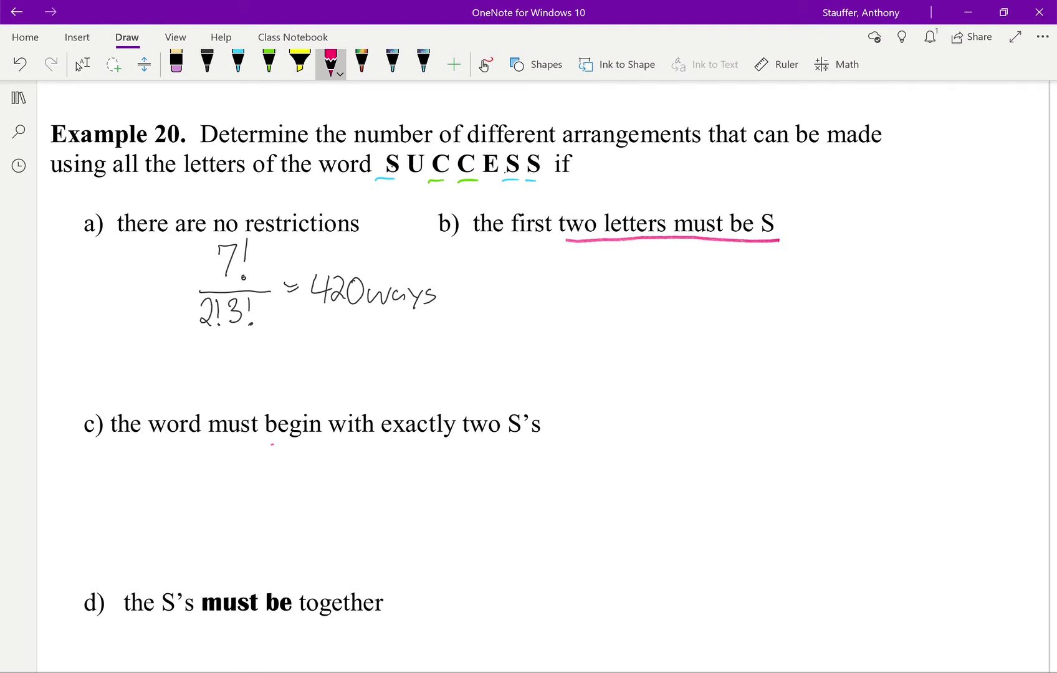
{"action": "left_click_drag", "start_coordinate": [273, 444], "coordinate": [539, 445]}
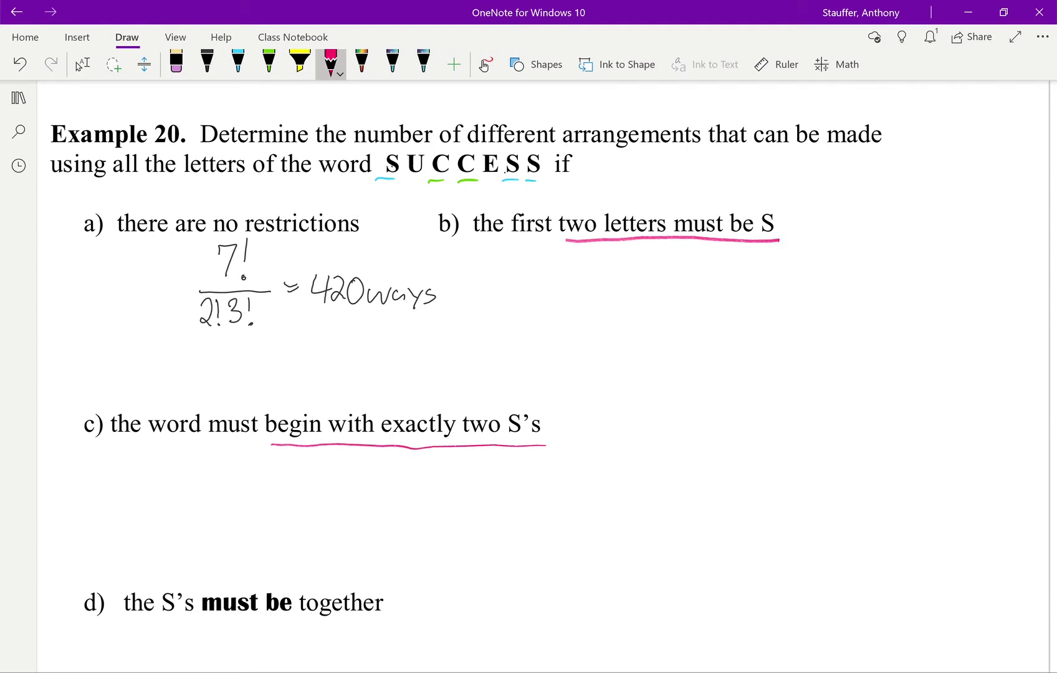
Annotate part b with a pink arrow and "SSS", and part c with a pink arrow and "SS_".
{"action": "left_click_drag", "start_coordinate": [798, 210], "coordinate": [824, 191]}
{"action": "left_click_drag", "start_coordinate": [809, 183], "coordinate": [813, 215]}
{"action": "mouse_move", "coordinate": [849, 170]}
{"action": "left_mouse_down"}
{"action": "mouse_move", "coordinate": [842, 193]}
{"action": "mouse_move", "coordinate": [887, 192]}
{"action": "left_mouse_up"}
{"action": "mouse_move", "coordinate": [556, 384]}
{"action": "left_mouse_down"}
{"action": "mouse_move", "coordinate": [535, 403]}
{"action": "mouse_move", "coordinate": [544, 409]}
{"action": "mouse_move", "coordinate": [564, 381]}
{"action": "mouse_move", "coordinate": [563, 393]}
{"action": "left_mouse_up"}
{"action": "mouse_move", "coordinate": [584, 377]}
{"action": "left_mouse_down"}
{"action": "mouse_move", "coordinate": [593, 375]}
{"action": "mouse_move", "coordinate": [582, 392]}
{"action": "left_mouse_up"}
{"action": "left_click", "coordinate": [606, 389]}
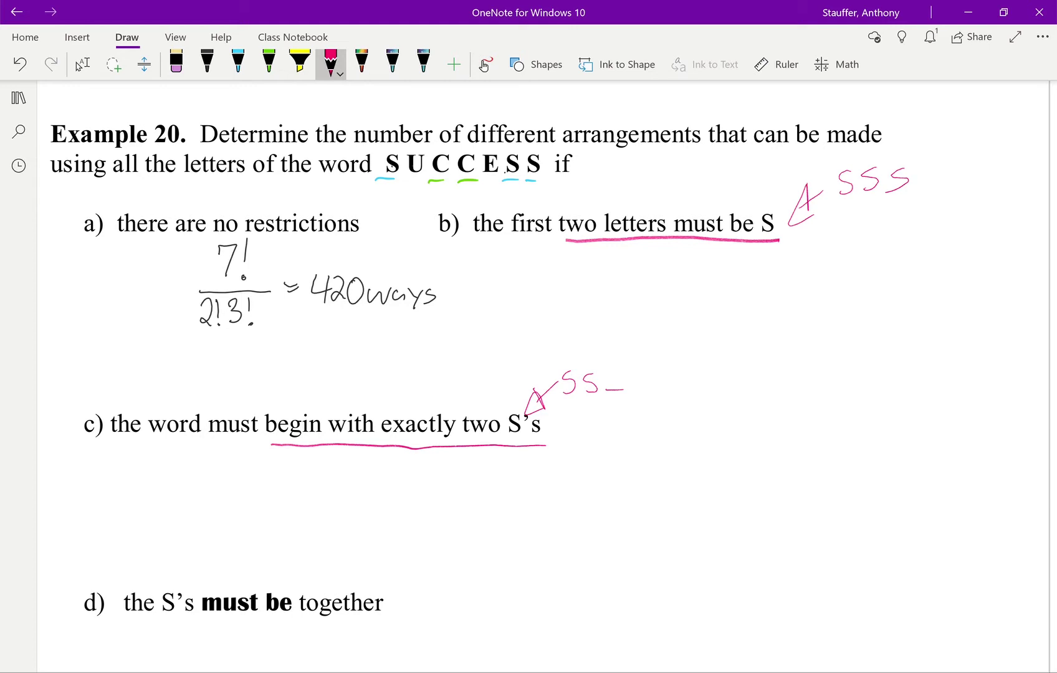
Draw seven blanks in black under part b and fill them with 3, 2, 5, 4, 3, 2, 1.
{"action": "left_click", "coordinate": [207, 63]}
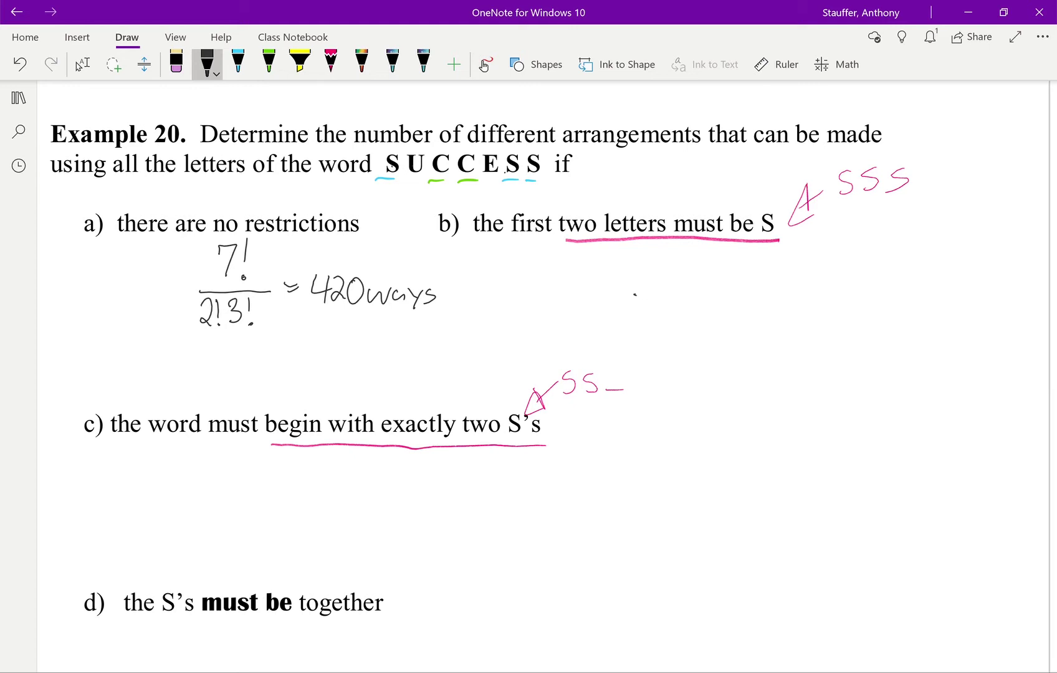
{"action": "left_click_drag", "start_coordinate": [635, 297], "coordinate": [891, 286]}
{"action": "mouse_move", "coordinate": [642, 267]}
{"action": "left_mouse_down"}
{"action": "mouse_move", "coordinate": [656, 273]}
{"action": "mouse_move", "coordinate": [643, 291]}
{"action": "left_mouse_up"}
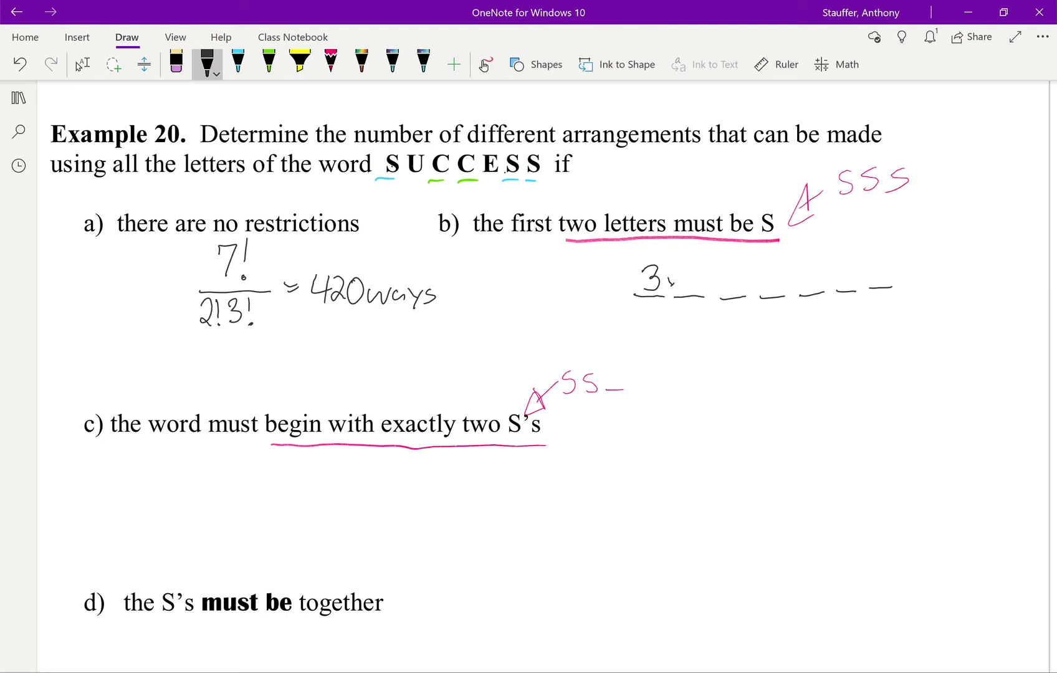
{"action": "left_click_drag", "start_coordinate": [686, 272], "coordinate": [699, 293]}
{"action": "mouse_move", "coordinate": [712, 281]}
{"action": "left_mouse_down"}
{"action": "mouse_move", "coordinate": [726, 297]}
{"action": "mouse_move", "coordinate": [752, 270]}
{"action": "mouse_move", "coordinate": [784, 285]}
{"action": "mouse_move", "coordinate": [774, 297]}
{"action": "mouse_move", "coordinate": [810, 298]}
{"action": "mouse_move", "coordinate": [875, 282]}
{"action": "left_mouse_up"}
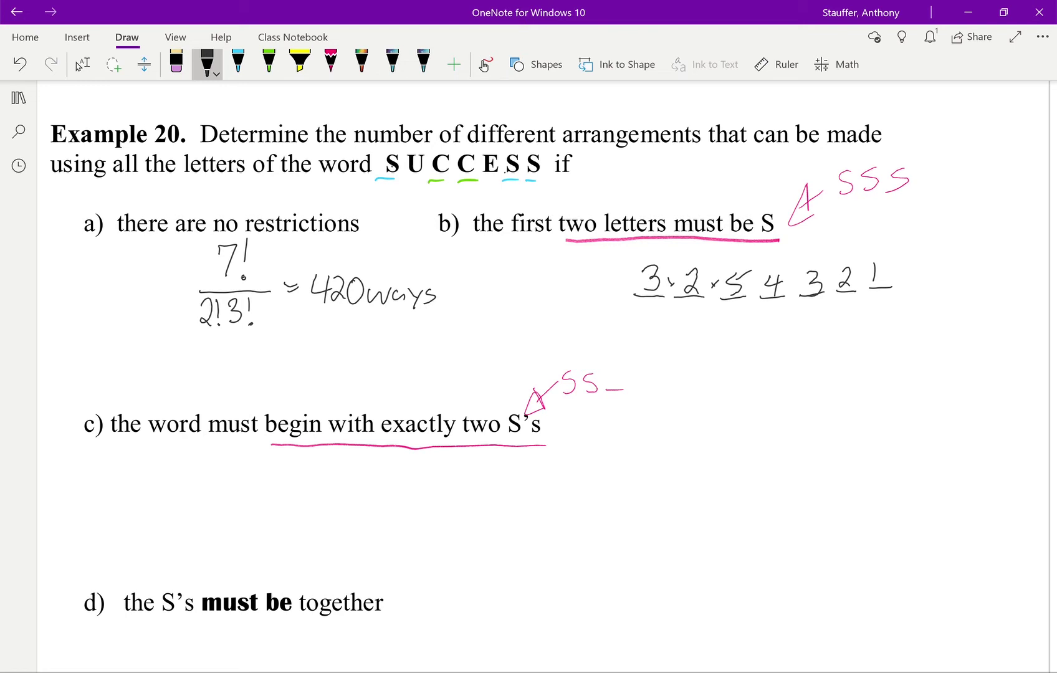
Put the part b product over 2!3! and write "= 60 ways" as its answer.
{"action": "mouse_move", "coordinate": [621, 311]}
{"action": "left_mouse_down"}
{"action": "mouse_move", "coordinate": [791, 318]}
{"action": "mouse_move", "coordinate": [948, 306]}
{"action": "left_mouse_up"}
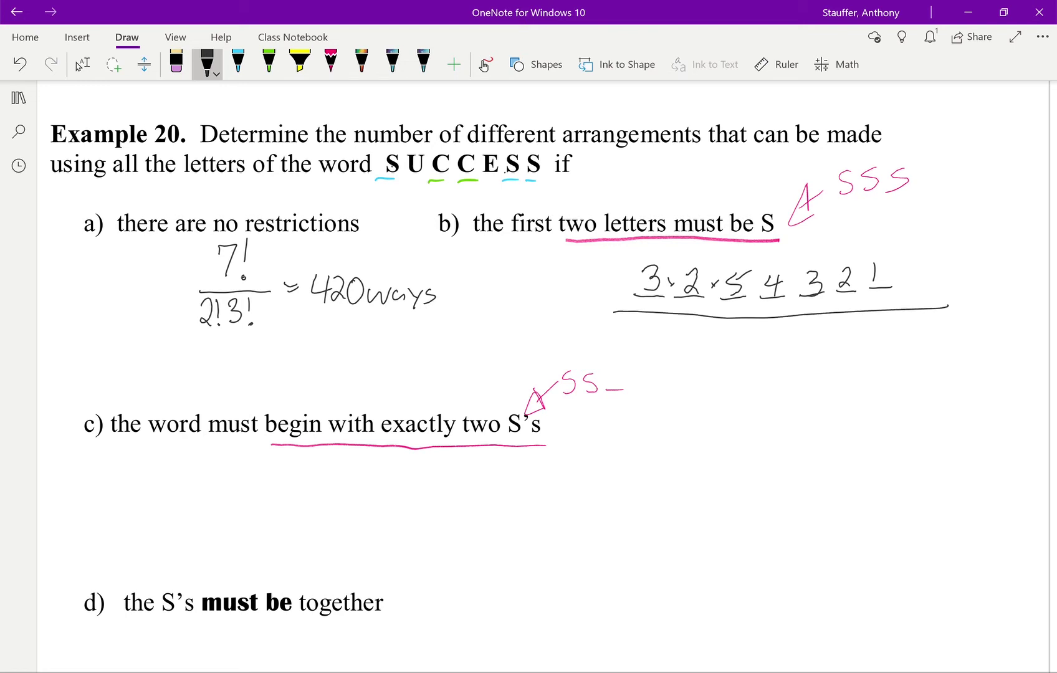
{"action": "mouse_move", "coordinate": [703, 331]}
{"action": "left_mouse_down"}
{"action": "mouse_move", "coordinate": [703, 346]}
{"action": "mouse_move", "coordinate": [718, 351]}
{"action": "left_mouse_up"}
{"action": "mouse_move", "coordinate": [723, 323]}
{"action": "left_mouse_down"}
{"action": "mouse_move", "coordinate": [724, 354]}
{"action": "mouse_move", "coordinate": [757, 342]}
{"action": "mouse_move", "coordinate": [762, 353]}
{"action": "left_mouse_up"}
{"action": "left_click_drag", "start_coordinate": [886, 356], "coordinate": [896, 354]}
{"action": "left_click_drag", "start_coordinate": [888, 361], "coordinate": [900, 358]}
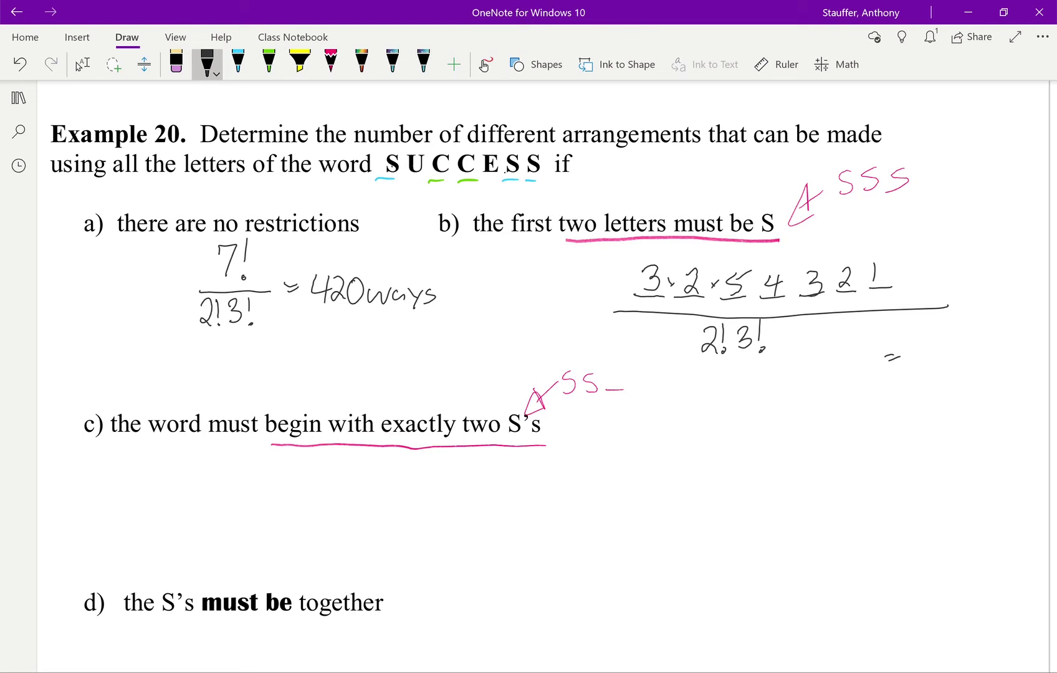
{"action": "mouse_move", "coordinate": [937, 343]}
{"action": "left_mouse_down"}
{"action": "mouse_move", "coordinate": [922, 365]}
{"action": "mouse_move", "coordinate": [948, 349]}
{"action": "mouse_move", "coordinate": [976, 371]}
{"action": "mouse_move", "coordinate": [1019, 376]}
{"action": "left_mouse_up"}
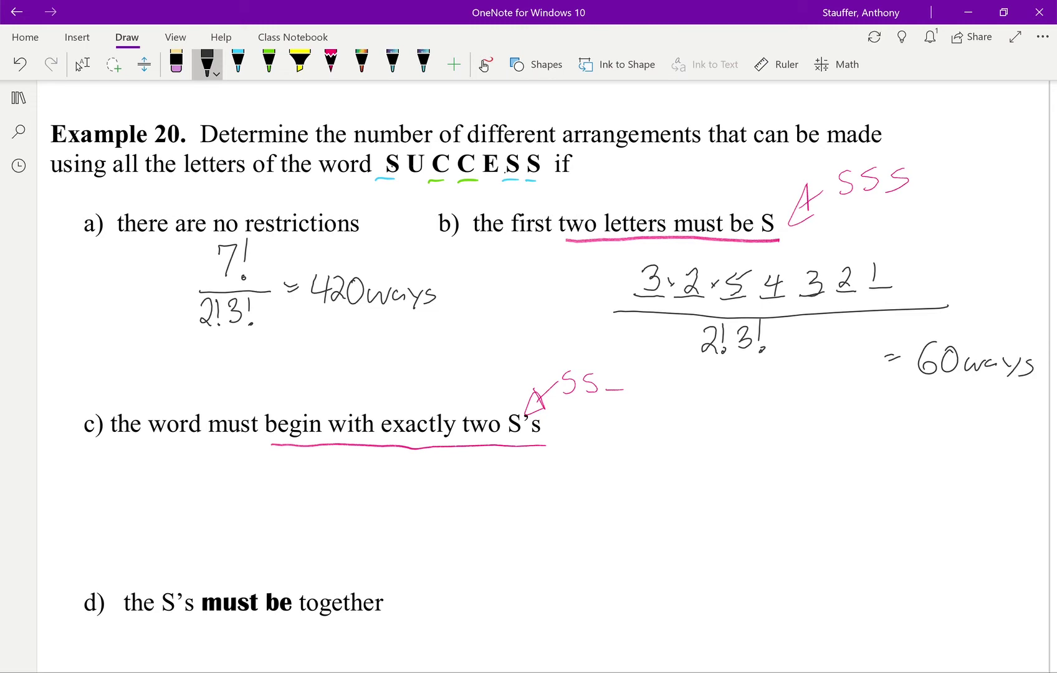
Draw seven blanks under part c, fill the first two with 3 and 2, and label the first three S, S and "not S".
{"action": "scroll", "coordinate": [542, 349], "scroll_direction": "down", "scroll_amount": 1}
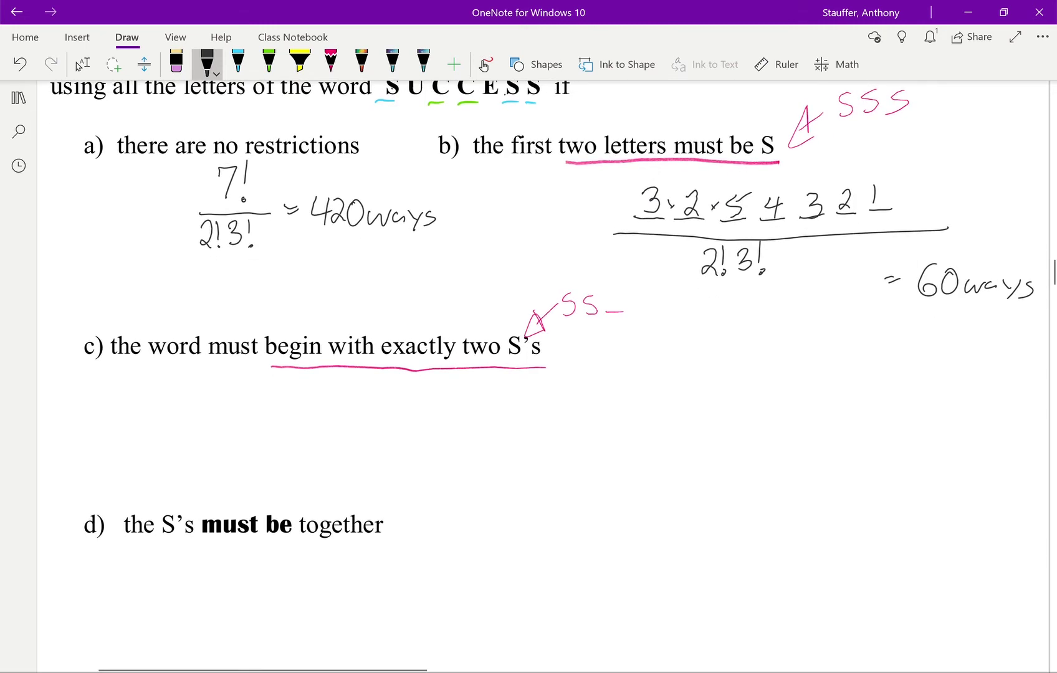
{"action": "left_click", "coordinate": [81, 64]}
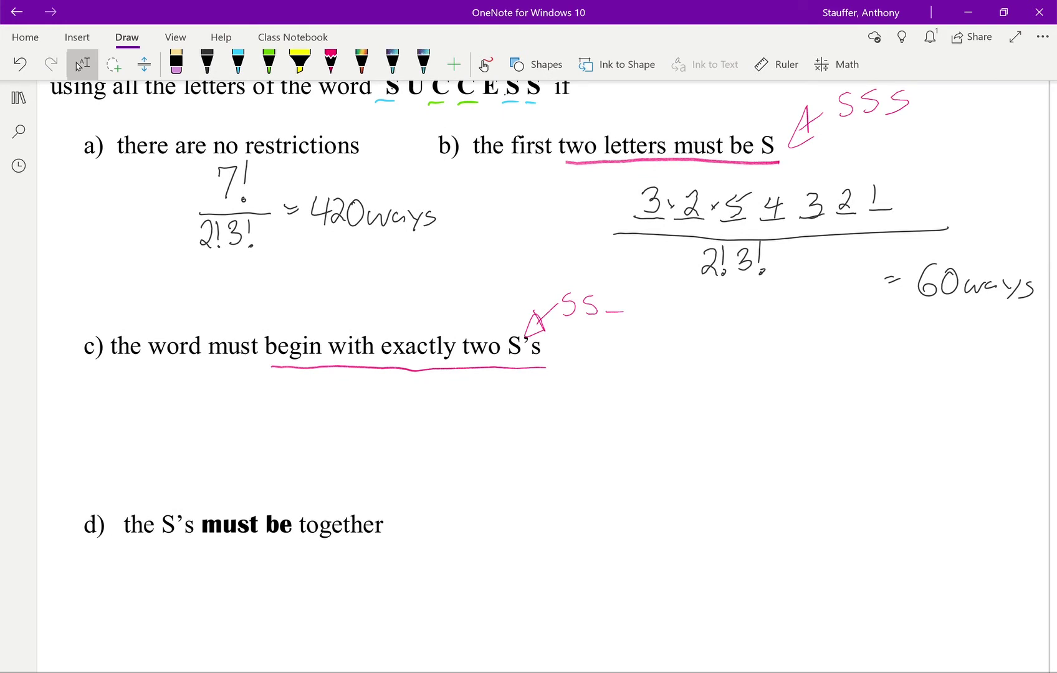
{"action": "left_click", "coordinate": [207, 62]}
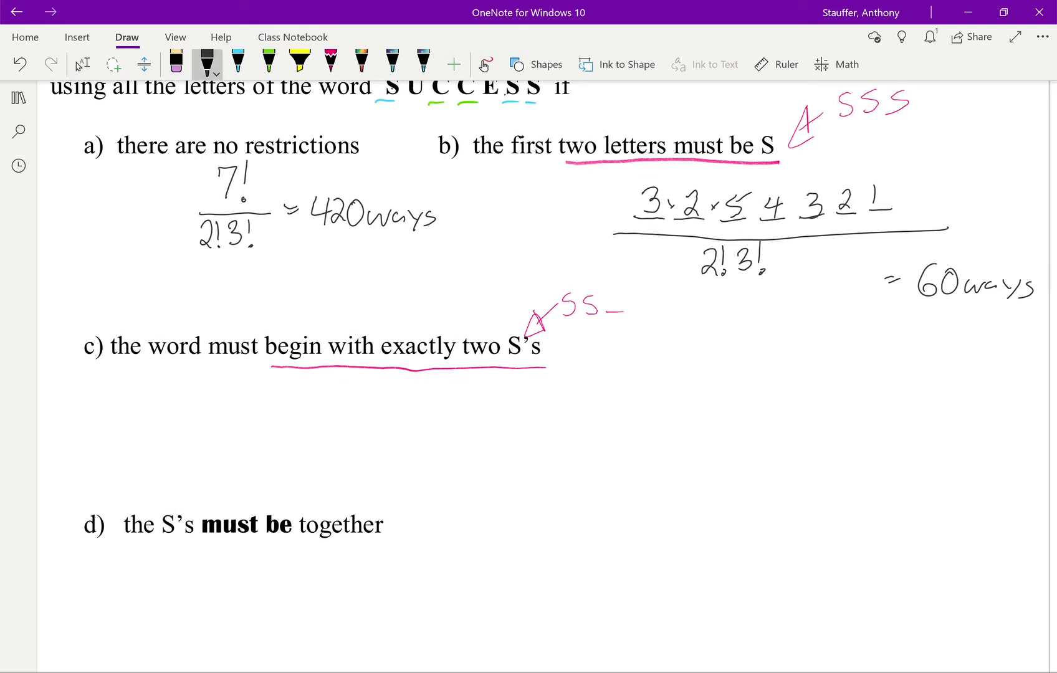
{"action": "left_click_drag", "start_coordinate": [350, 416], "coordinate": [664, 404]}
{"action": "mouse_move", "coordinate": [358, 384]}
{"action": "left_mouse_down"}
{"action": "mouse_move", "coordinate": [356, 408]}
{"action": "mouse_move", "coordinate": [419, 393]}
{"action": "mouse_move", "coordinate": [428, 411]}
{"action": "mouse_move", "coordinate": [353, 439]}
{"action": "left_mouse_up"}
{"action": "mouse_move", "coordinate": [413, 424]}
{"action": "left_mouse_down"}
{"action": "mouse_move", "coordinate": [399, 439]}
{"action": "mouse_move", "coordinate": [454, 435]}
{"action": "mouse_move", "coordinate": [462, 423]}
{"action": "left_mouse_up"}
{"action": "left_click_drag", "start_coordinate": [456, 432], "coordinate": [474, 440]}
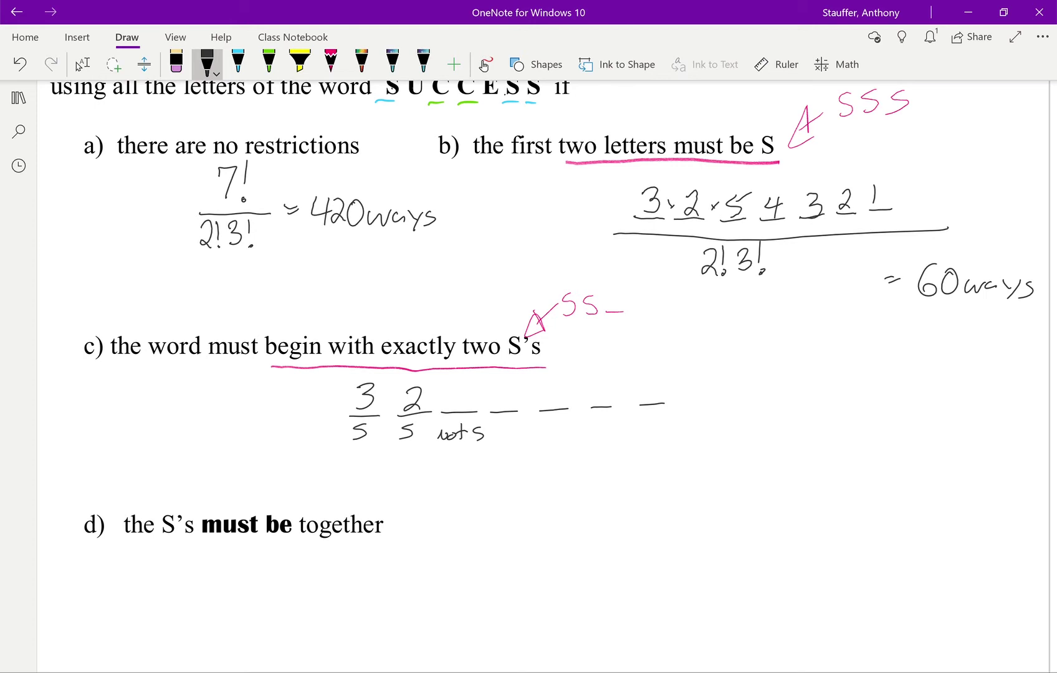
Fill the remaining part c blanks with 4, 4, 3, 2, 1 and write the product 576 beside the row.
{"action": "mouse_move", "coordinate": [453, 384]}
{"action": "left_mouse_down"}
{"action": "mouse_move", "coordinate": [467, 397]}
{"action": "mouse_move", "coordinate": [462, 411]}
{"action": "left_mouse_up"}
{"action": "mouse_move", "coordinate": [499, 387]}
{"action": "left_mouse_down"}
{"action": "mouse_move", "coordinate": [517, 396]}
{"action": "mouse_move", "coordinate": [507, 410]}
{"action": "mouse_move", "coordinate": [643, 396]}
{"action": "left_mouse_up"}
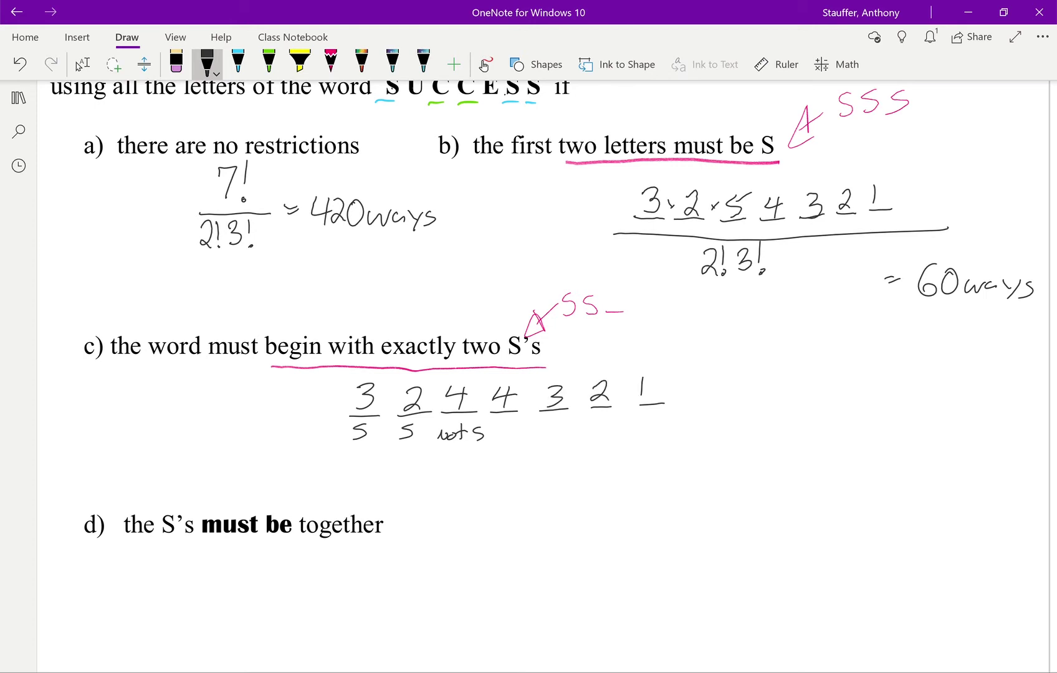
{"action": "left_click_drag", "start_coordinate": [555, 442], "coordinate": [573, 446]}
{"action": "left_click_drag", "start_coordinate": [709, 390], "coordinate": [708, 412]}
{"action": "mouse_move", "coordinate": [712, 393]}
{"action": "left_mouse_down"}
{"action": "mouse_move", "coordinate": [736, 414]}
{"action": "mouse_move", "coordinate": [749, 404]}
{"action": "left_mouse_up"}
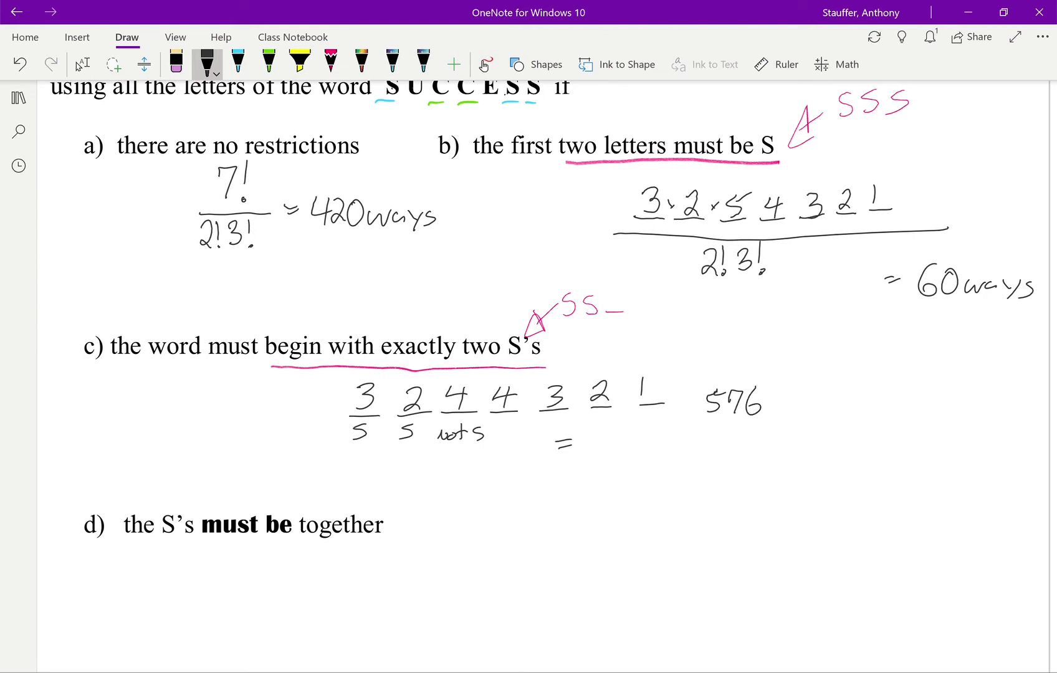
Draw a fraction bar with 2!3! beneath the part c blanks and write the equivalent fraction 576 over 2!3!
{"action": "left_click_drag", "start_coordinate": [356, 460], "coordinate": [604, 461]}
{"action": "left_click_drag", "start_coordinate": [448, 477], "coordinate": [466, 496]}
{"action": "mouse_move", "coordinate": [472, 475]}
{"action": "left_mouse_down"}
{"action": "mouse_move", "coordinate": [473, 495]}
{"action": "mouse_move", "coordinate": [500, 487]}
{"action": "left_mouse_up"}
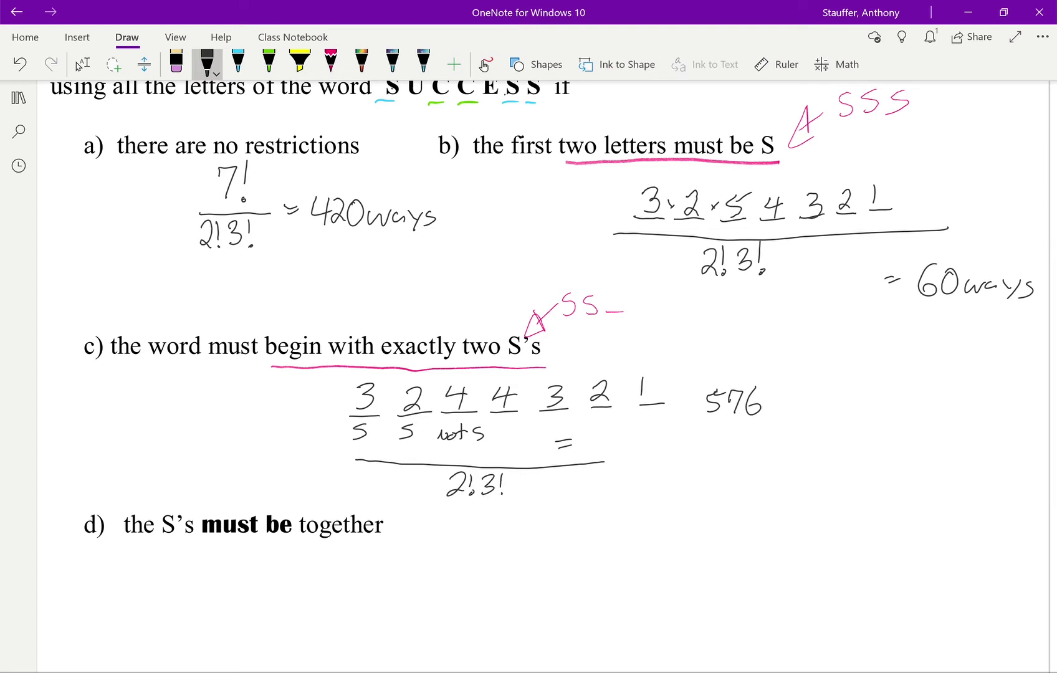
{"action": "left_click_drag", "start_coordinate": [673, 434], "coordinate": [686, 433]}
{"action": "left_click_drag", "start_coordinate": [674, 443], "coordinate": [773, 422]}
{"action": "mouse_move", "coordinate": [709, 440]}
{"action": "left_mouse_down"}
{"action": "mouse_move", "coordinate": [709, 454]}
{"action": "mouse_move", "coordinate": [720, 453]}
{"action": "left_mouse_up"}
{"action": "mouse_move", "coordinate": [732, 433]}
{"action": "left_mouse_down"}
{"action": "mouse_move", "coordinate": [733, 457]}
{"action": "mouse_move", "coordinate": [760, 446]}
{"action": "left_mouse_up"}
{"action": "left_click_drag", "start_coordinate": [759, 455], "coordinate": [761, 457]}
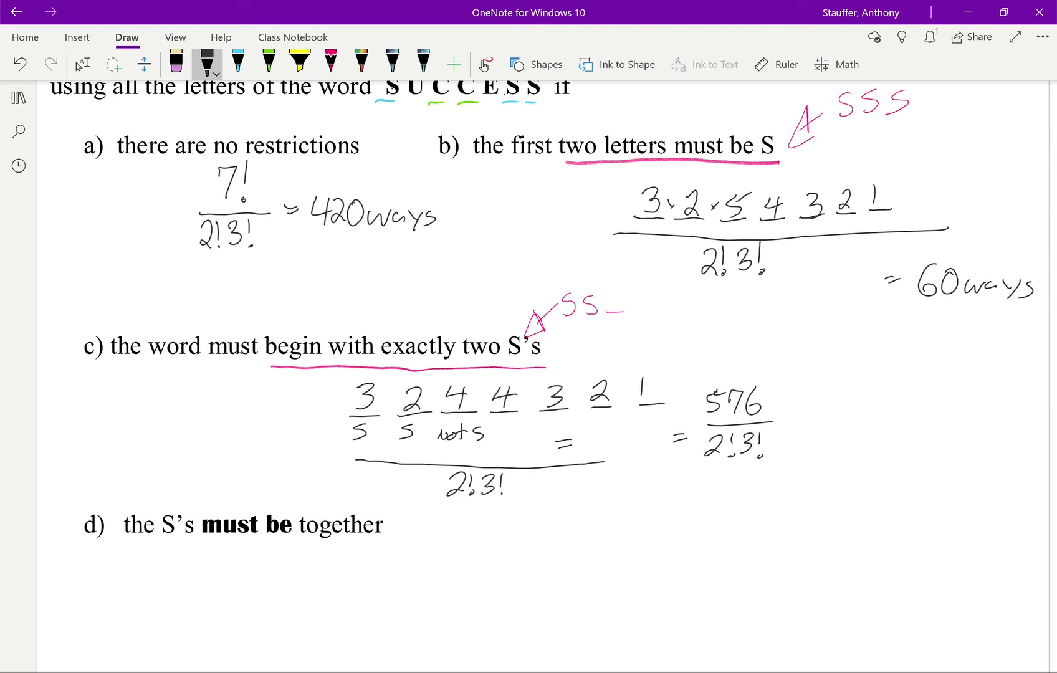
Write "= 48 ways" after the 576 fraction to finish part c.
{"action": "left_click_drag", "start_coordinate": [788, 410], "coordinate": [800, 410]}
{"action": "left_click_drag", "start_coordinate": [788, 418], "coordinate": [799, 417]}
{"action": "left_click_drag", "start_coordinate": [833, 402], "coordinate": [846, 416]}
{"action": "mouse_move", "coordinate": [842, 400]}
{"action": "left_mouse_down"}
{"action": "mouse_move", "coordinate": [837, 432]}
{"action": "mouse_move", "coordinate": [862, 403]}
{"action": "mouse_move", "coordinate": [852, 406]}
{"action": "mouse_move", "coordinate": [876, 425]}
{"action": "mouse_move", "coordinate": [939, 429]}
{"action": "left_mouse_up"}
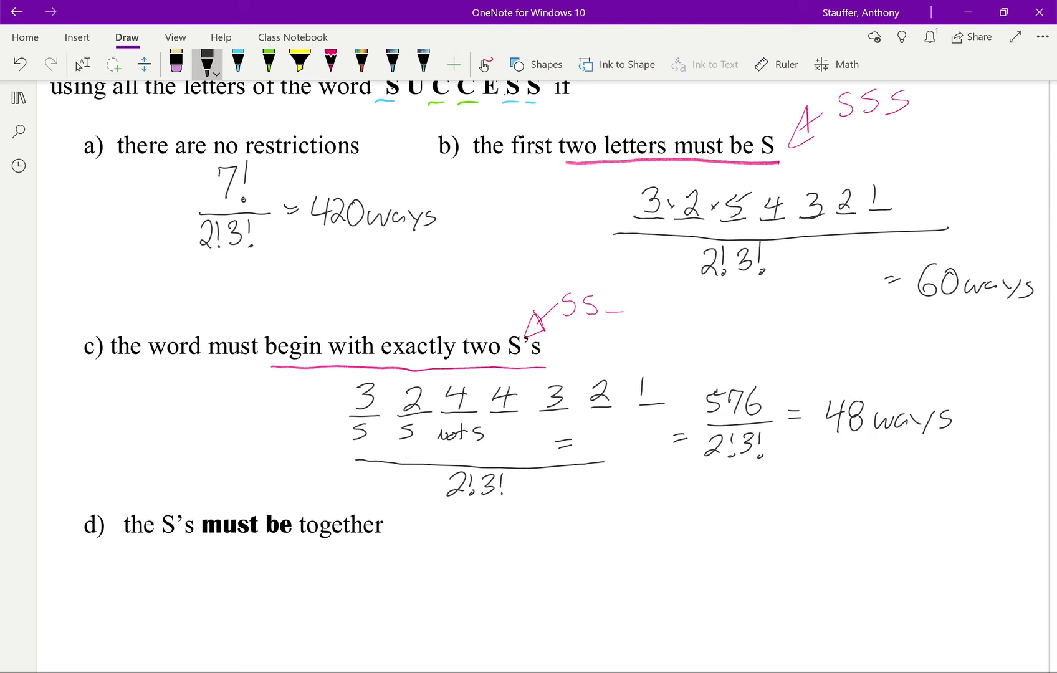
Sketch a tied sack holding three S's in black under part d.
{"action": "scroll", "coordinate": [529, 374], "scroll_direction": "down", "scroll_amount": 3}
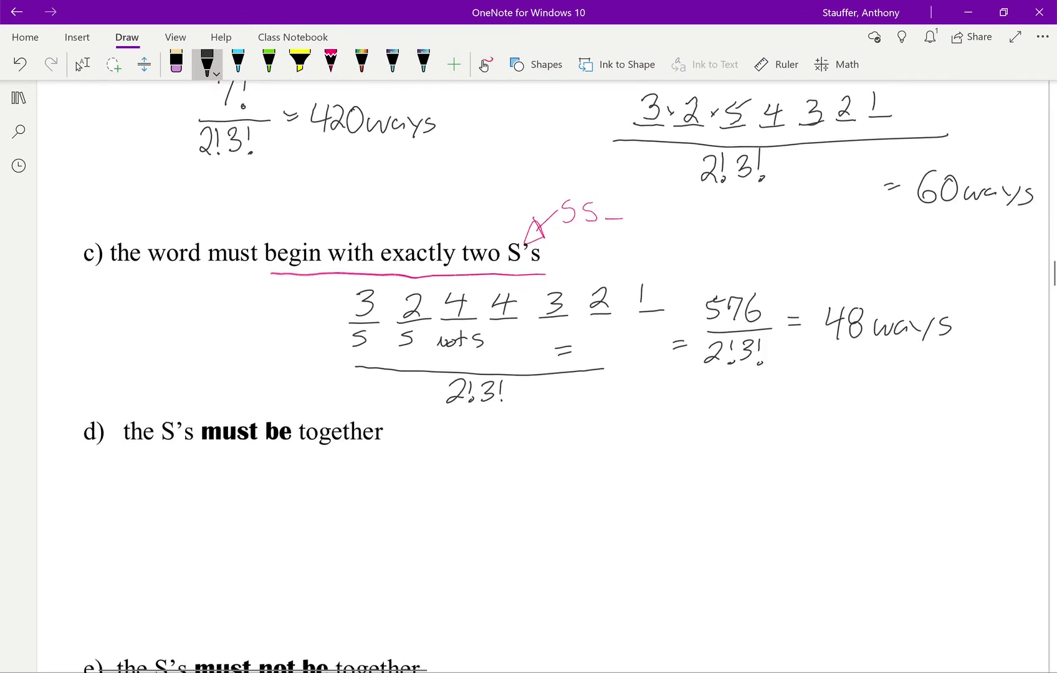
{"action": "left_click", "coordinate": [79, 66]}
{"action": "scroll", "coordinate": [79, 66], "scroll_direction": "down", "scroll_amount": 1}
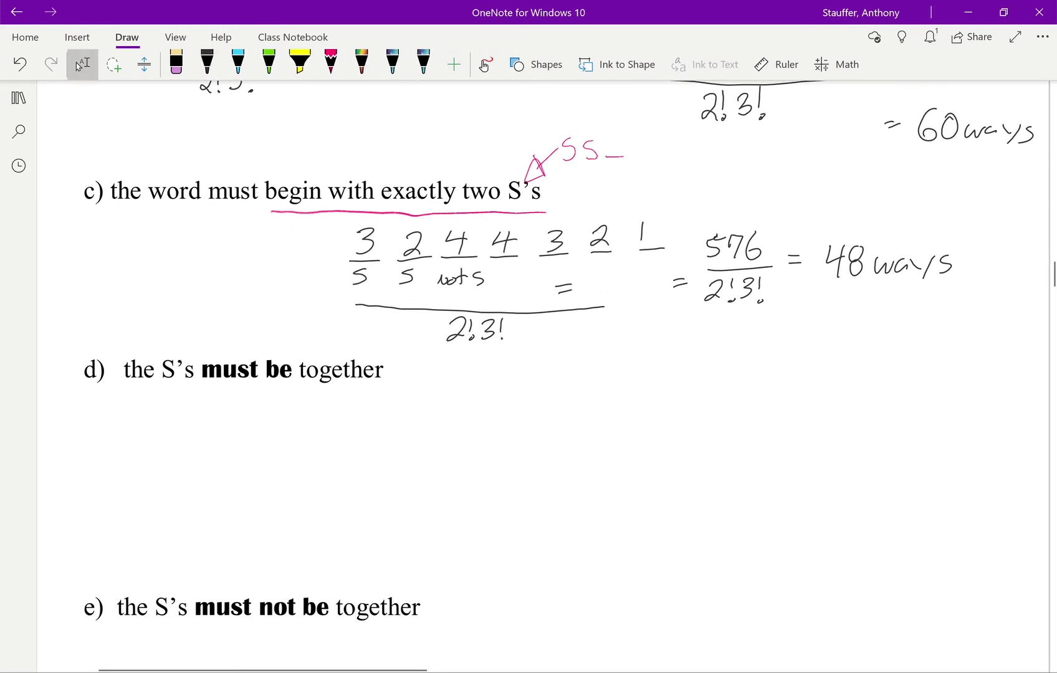
{"action": "left_click", "coordinate": [207, 62]}
{"action": "mouse_move", "coordinate": [224, 405]}
{"action": "left_mouse_down"}
{"action": "mouse_move", "coordinate": [250, 416]}
{"action": "mouse_move", "coordinate": [247, 401]}
{"action": "mouse_move", "coordinate": [235, 434]}
{"action": "mouse_move", "coordinate": [191, 476]}
{"action": "mouse_move", "coordinate": [270, 472]}
{"action": "mouse_move", "coordinate": [276, 441]}
{"action": "mouse_move", "coordinate": [241, 435]}
{"action": "mouse_move", "coordinate": [238, 418]}
{"action": "mouse_move", "coordinate": [217, 460]}
{"action": "mouse_move", "coordinate": [249, 456]}
{"action": "mouse_move", "coordinate": [224, 478]}
{"action": "left_mouse_up"}
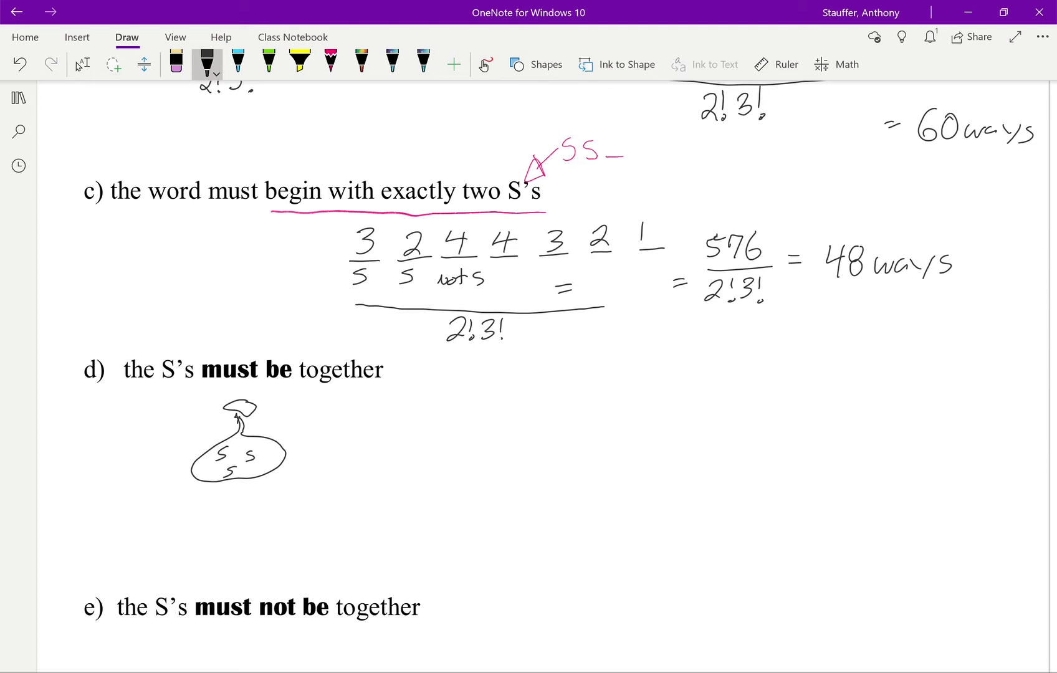
Write "+ 4 letters" beside the sack in part d.
{"action": "scroll", "coordinate": [528, 374], "scroll_direction": "up", "scroll_amount": 3}
{"action": "left_click", "coordinate": [82, 64]}
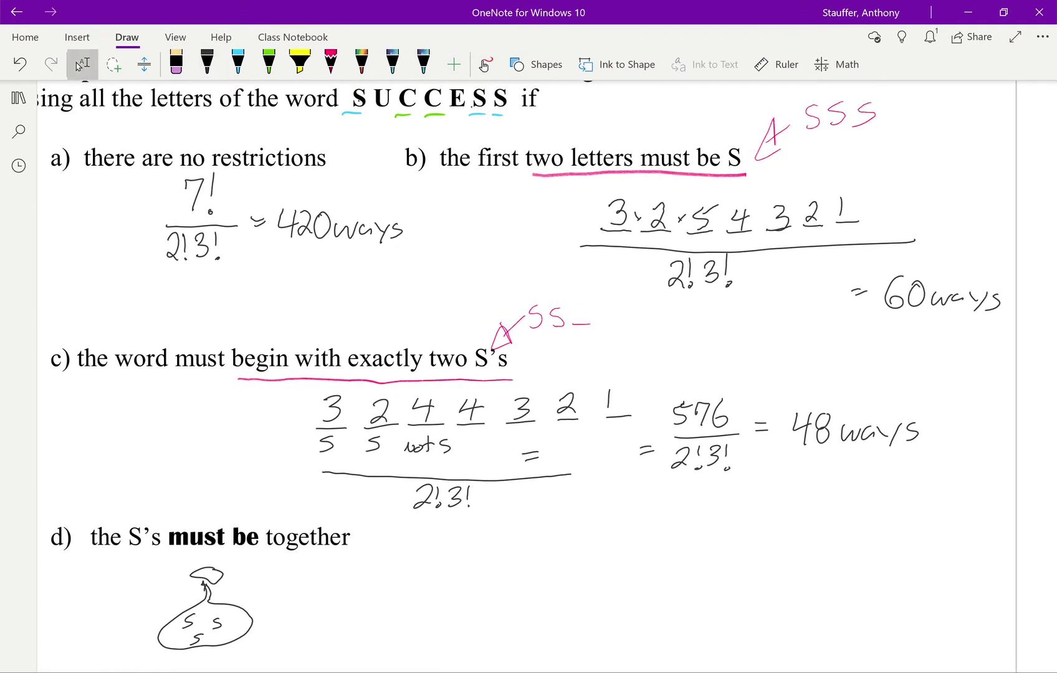
{"action": "left_click", "coordinate": [206, 62]}
{"action": "scroll", "coordinate": [278, 370], "scroll_direction": "down", "scroll_amount": 4}
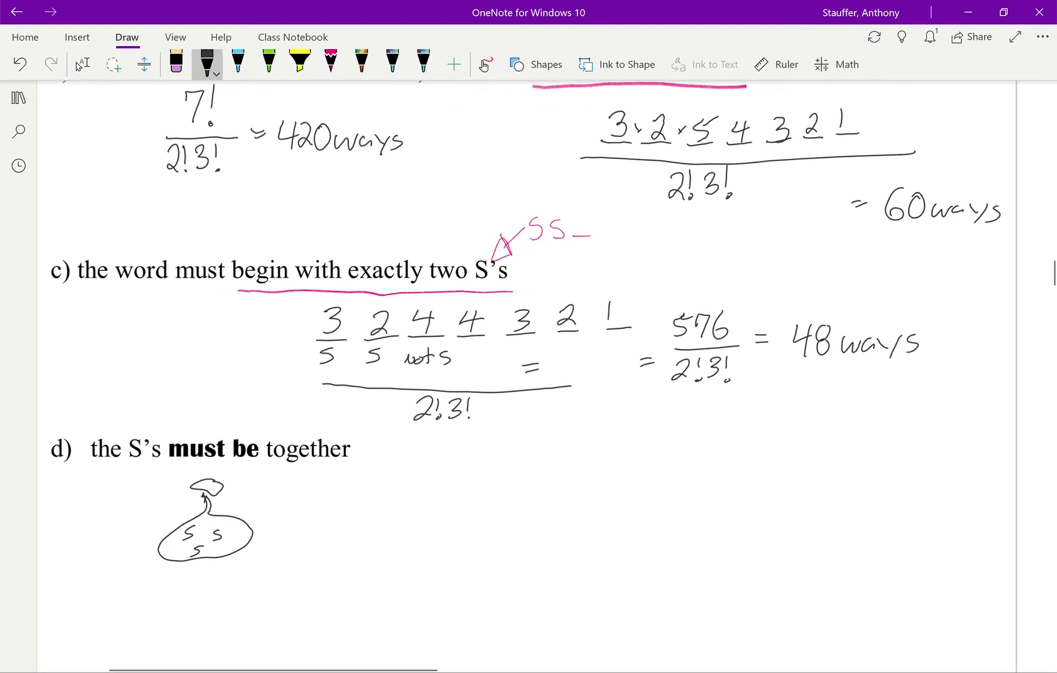
{"action": "left_click_drag", "start_coordinate": [278, 371], "coordinate": [279, 382]}
{"action": "left_click_drag", "start_coordinate": [272, 374], "coordinate": [327, 372]}
{"action": "mouse_move", "coordinate": [324, 359]}
{"action": "left_mouse_down"}
{"action": "mouse_move", "coordinate": [319, 387]}
{"action": "mouse_move", "coordinate": [355, 385]}
{"action": "left_mouse_up"}
{"action": "mouse_move", "coordinate": [364, 359]}
{"action": "left_mouse_down"}
{"action": "mouse_move", "coordinate": [361, 387]}
{"action": "mouse_move", "coordinate": [370, 383]}
{"action": "left_mouse_up"}
{"action": "left_click_drag", "start_coordinate": [366, 374], "coordinate": [386, 382]}
{"action": "mouse_move", "coordinate": [389, 384]}
{"action": "left_mouse_down"}
{"action": "mouse_move", "coordinate": [398, 367]}
{"action": "mouse_move", "coordinate": [402, 384]}
{"action": "left_mouse_up"}
Label the sack of S's "pack" underneath.
{"action": "left_click_drag", "start_coordinate": [168, 423], "coordinate": [167, 445]}
{"action": "left_click_drag", "start_coordinate": [168, 426], "coordinate": [172, 435]}
{"action": "left_click_drag", "start_coordinate": [186, 429], "coordinate": [196, 439]}
{"action": "mouse_move", "coordinate": [209, 427]}
{"action": "left_mouse_down"}
{"action": "mouse_move", "coordinate": [200, 437]}
{"action": "mouse_move", "coordinate": [212, 437]}
{"action": "left_mouse_up"}
{"action": "left_click_drag", "start_coordinate": [225, 427], "coordinate": [220, 438]}
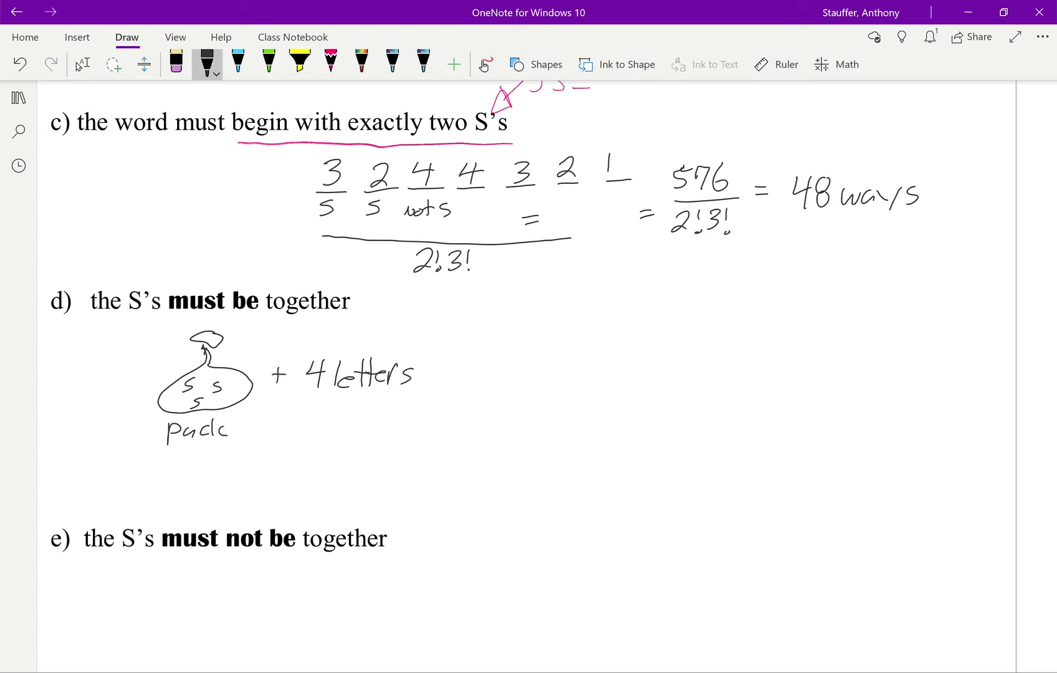
Write the fraction 5!·3! over 3!2! with an equals sign for part d, and mark an arrow beside its denominator.
{"action": "mouse_move", "coordinate": [552, 347]}
{"action": "left_mouse_down"}
{"action": "mouse_move", "coordinate": [537, 372]}
{"action": "mouse_move", "coordinate": [561, 359]}
{"action": "mouse_move", "coordinate": [564, 371]}
{"action": "mouse_move", "coordinate": [593, 346]}
{"action": "mouse_move", "coordinate": [603, 357]}
{"action": "mouse_move", "coordinate": [590, 370]}
{"action": "mouse_move", "coordinate": [617, 366]}
{"action": "left_mouse_up"}
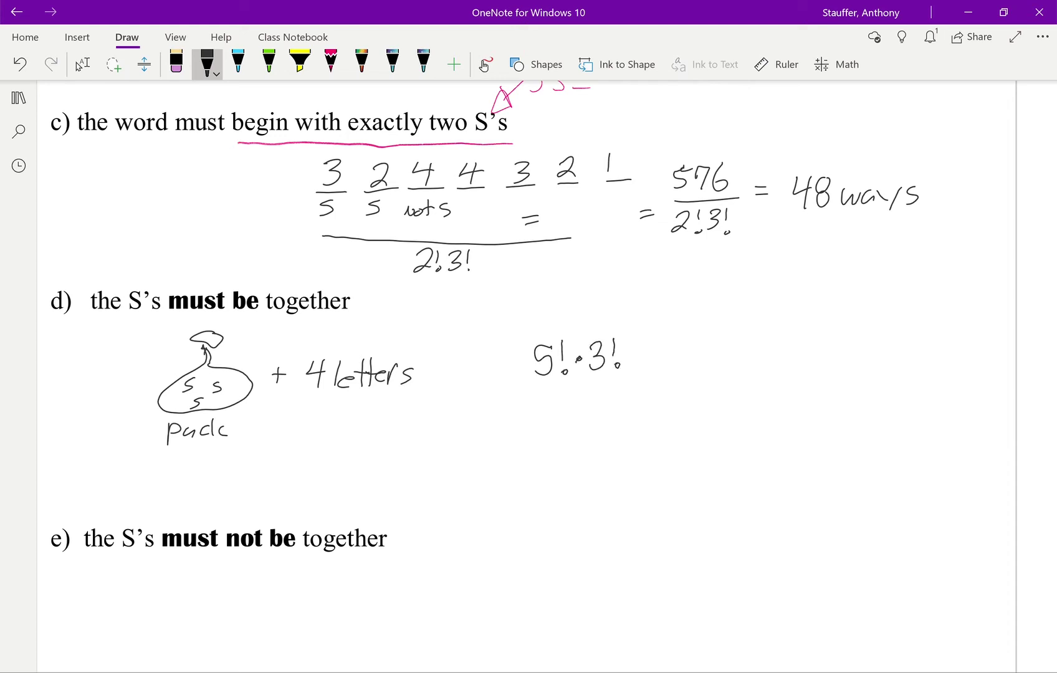
{"action": "mouse_move", "coordinate": [540, 388]}
{"action": "left_mouse_down"}
{"action": "mouse_move", "coordinate": [643, 384]}
{"action": "mouse_move", "coordinate": [564, 401]}
{"action": "mouse_move", "coordinate": [551, 424]}
{"action": "mouse_move", "coordinate": [574, 411]}
{"action": "left_mouse_up"}
{"action": "mouse_move", "coordinate": [576, 419]}
{"action": "left_mouse_down"}
{"action": "mouse_move", "coordinate": [604, 399]}
{"action": "mouse_move", "coordinate": [606, 417]}
{"action": "mouse_move", "coordinate": [614, 409]}
{"action": "left_mouse_up"}
{"action": "left_click_drag", "start_coordinate": [618, 417], "coordinate": [619, 421]}
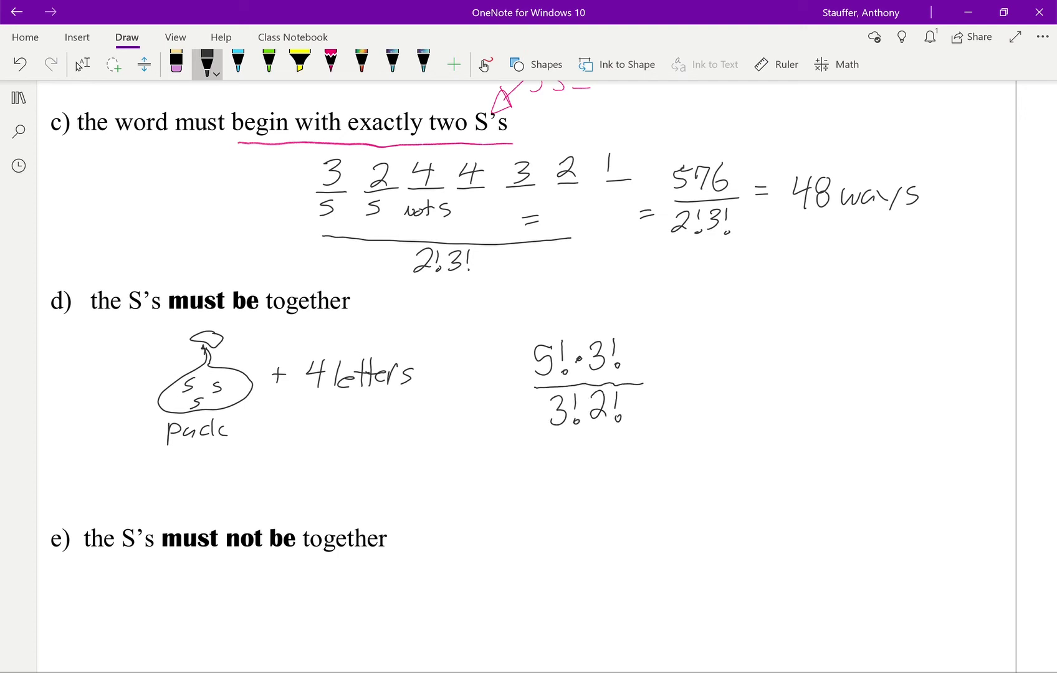
{"action": "left_click_drag", "start_coordinate": [652, 372], "coordinate": [662, 372]}
{"action": "left_click_drag", "start_coordinate": [653, 376], "coordinate": [661, 375]}
{"action": "left_click_drag", "start_coordinate": [499, 435], "coordinate": [517, 426]}
Cross out the 3! in the numerator and denominator in pink, and write "60 ways" in black as the part d answer.
{"action": "left_click", "coordinate": [331, 63]}
{"action": "left_click_drag", "start_coordinate": [637, 332], "coordinate": [584, 377]}
{"action": "left_click_drag", "start_coordinate": [574, 391], "coordinate": [549, 435]}
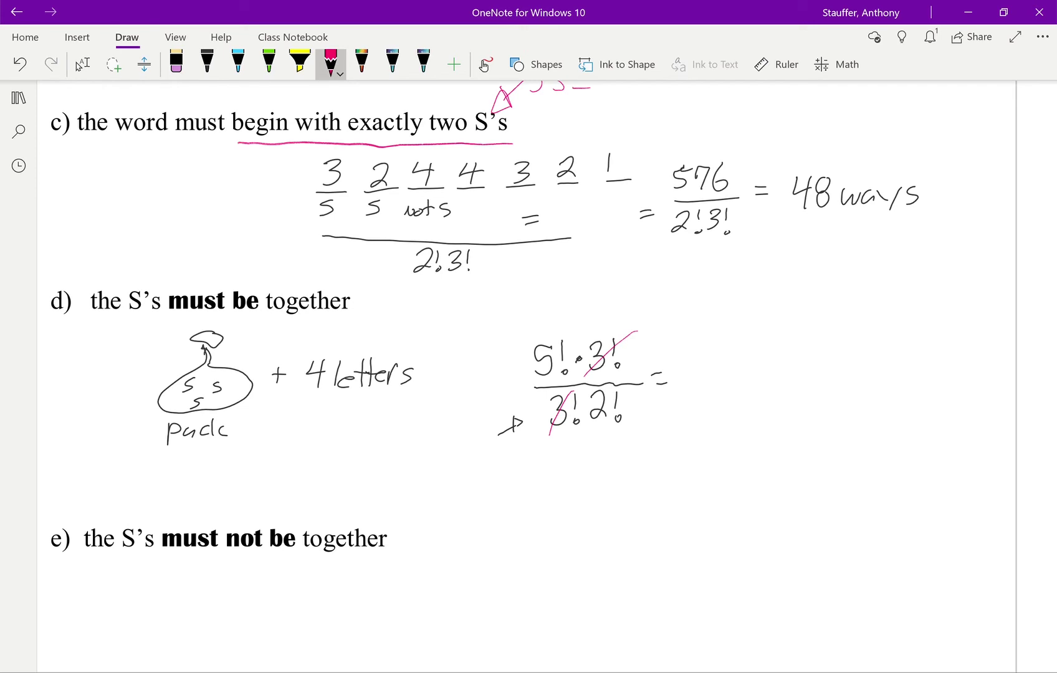
{"action": "left_click", "coordinate": [207, 63]}
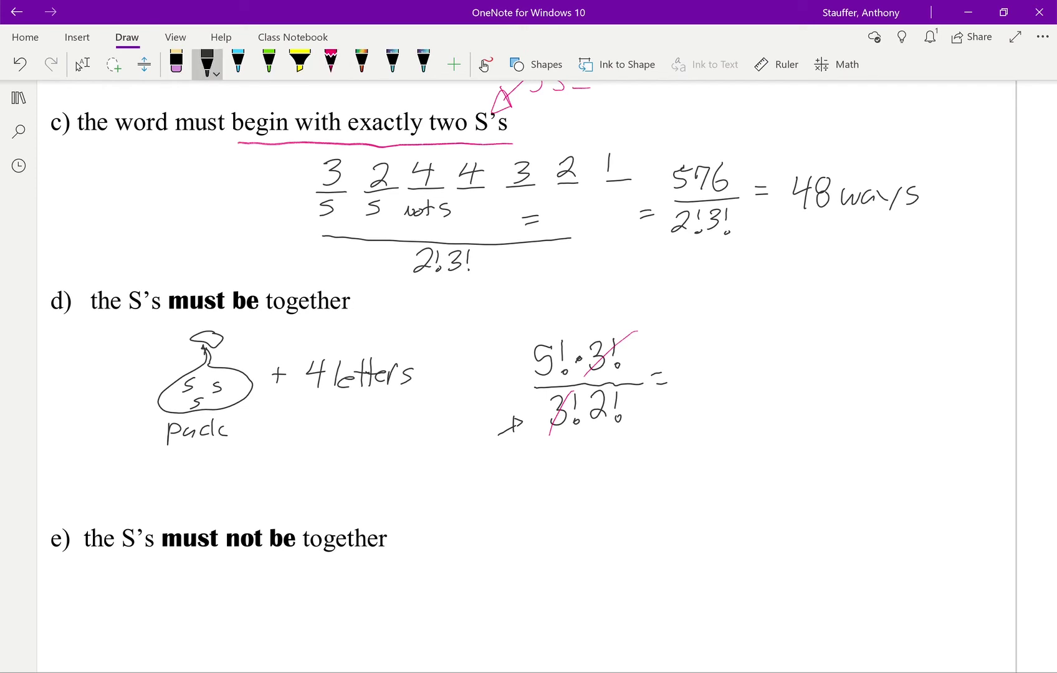
{"action": "mouse_move", "coordinate": [702, 356]}
{"action": "left_mouse_down"}
{"action": "mouse_move", "coordinate": [689, 376]}
{"action": "mouse_move", "coordinate": [723, 362]}
{"action": "mouse_move", "coordinate": [790, 386]}
{"action": "mouse_move", "coordinate": [806, 377]}
{"action": "left_mouse_up"}
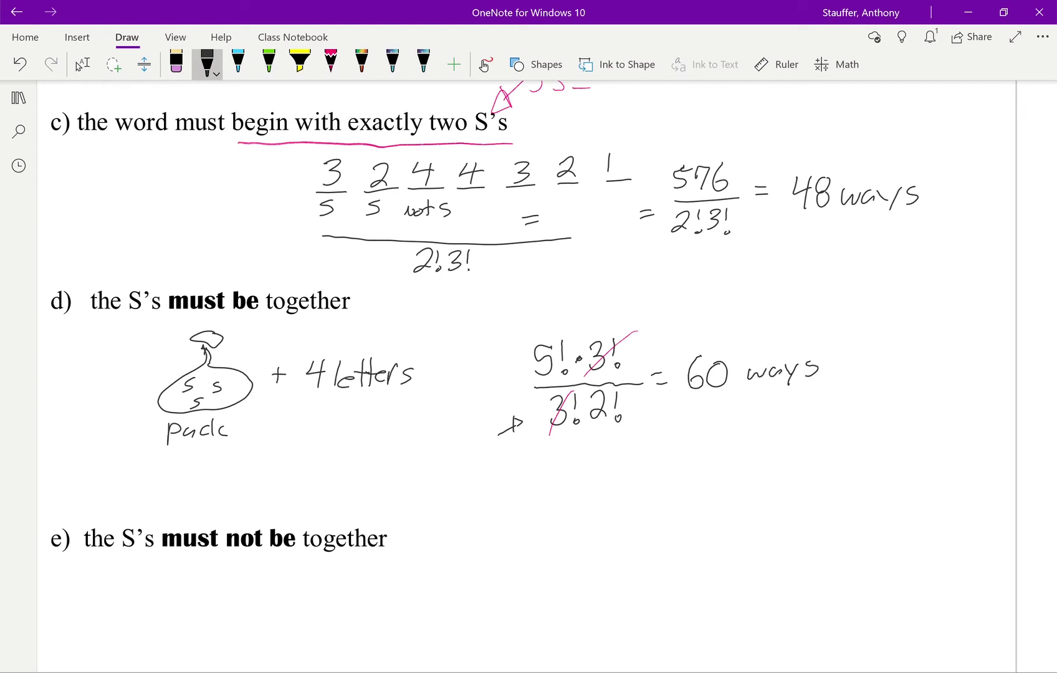
Draw four black blanks under part e and pink ovals in the gaps between them and at both ends.
{"action": "scroll", "coordinate": [528, 374], "scroll_direction": "down", "scroll_amount": 5}
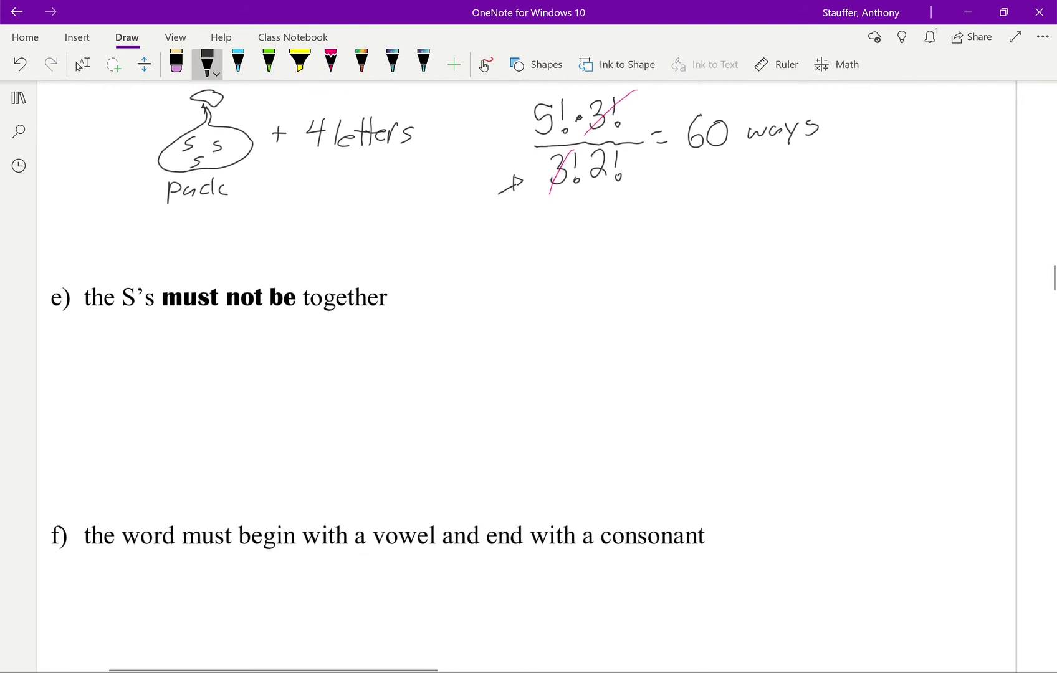
{"action": "left_click", "coordinate": [79, 66]}
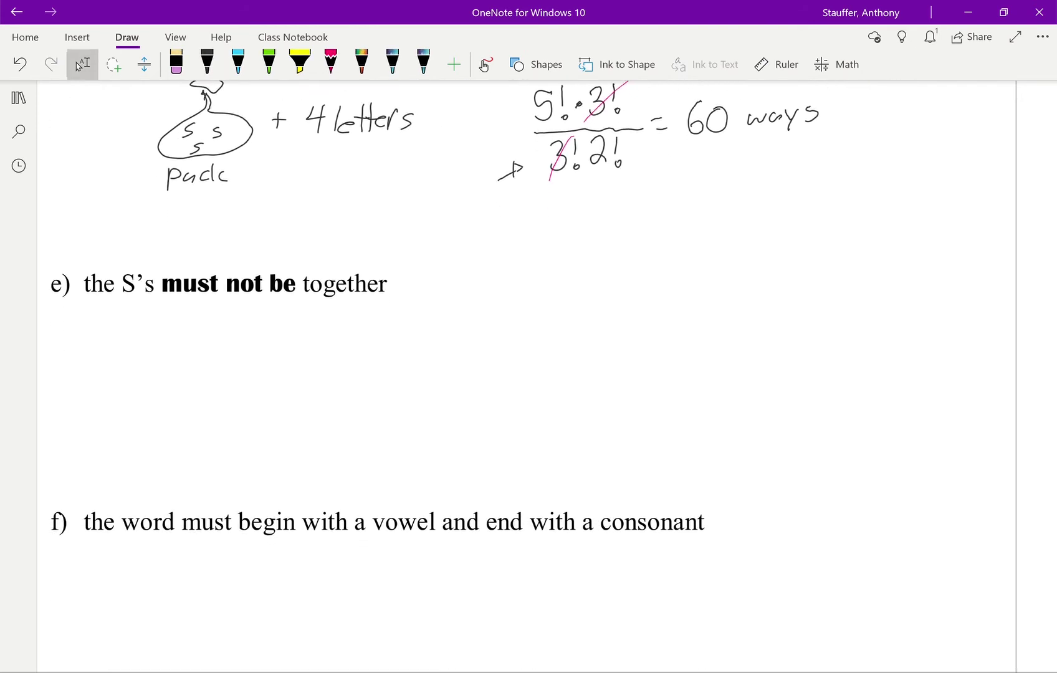
{"action": "left_click", "coordinate": [207, 62]}
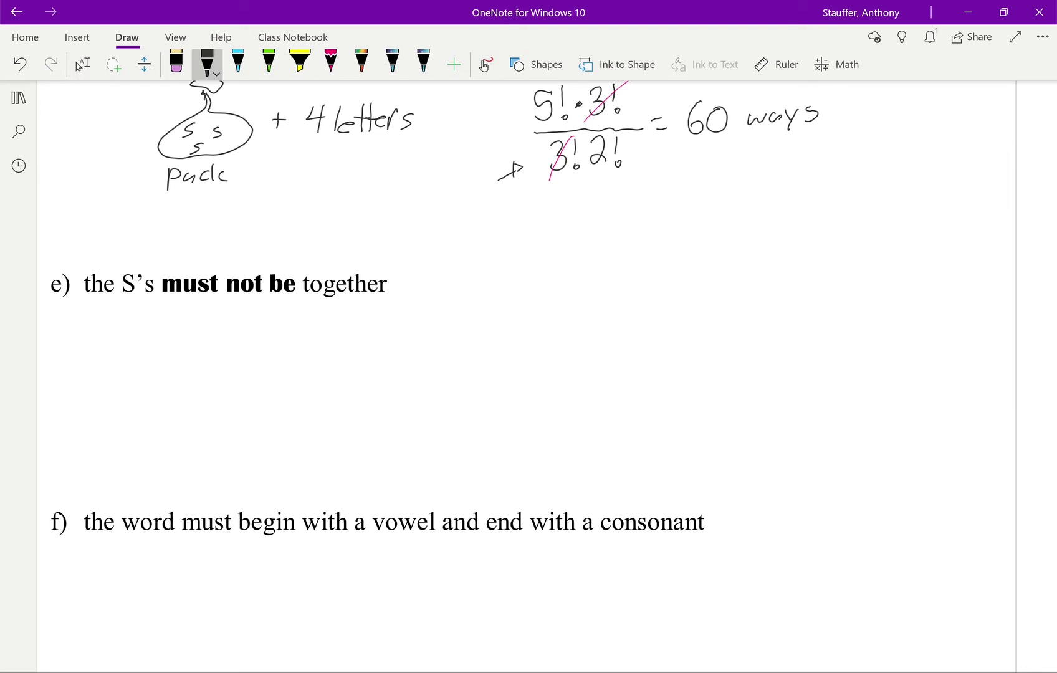
{"action": "left_click_drag", "start_coordinate": [195, 354], "coordinate": [404, 352]}
{"action": "left_click", "coordinate": [331, 62]}
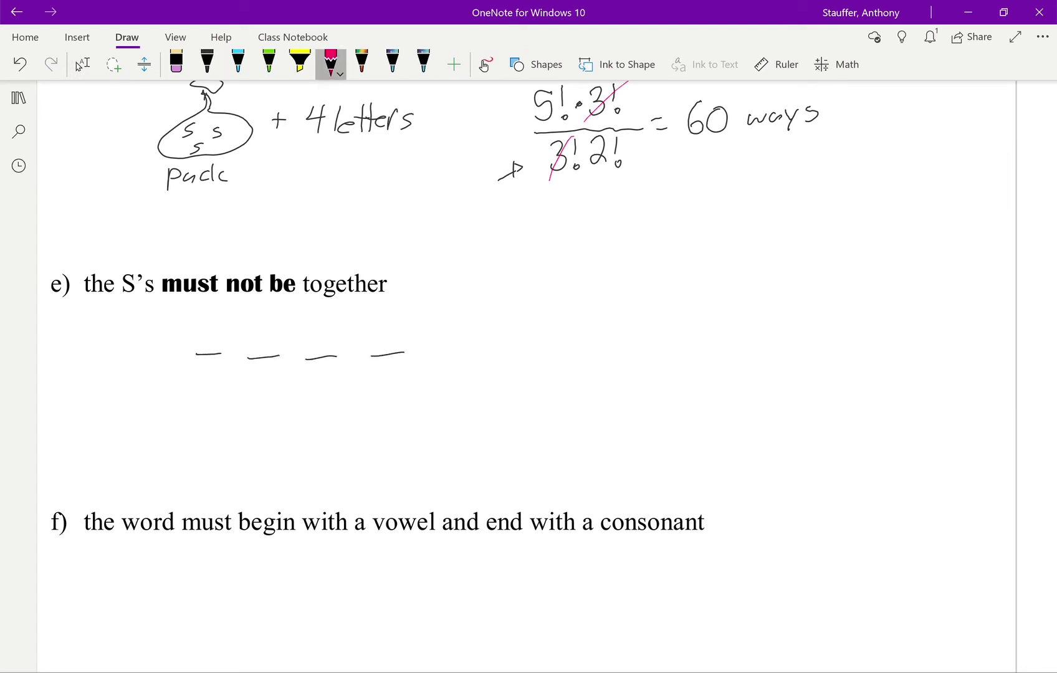
{"action": "mouse_move", "coordinate": [174, 318]}
{"action": "left_mouse_down"}
{"action": "mouse_move", "coordinate": [164, 371]}
{"action": "mouse_move", "coordinate": [169, 319]}
{"action": "mouse_move", "coordinate": [281, 324]}
{"action": "left_mouse_up"}
{"action": "mouse_move", "coordinate": [353, 316]}
{"action": "left_mouse_down"}
{"action": "mouse_move", "coordinate": [341, 359]}
{"action": "mouse_move", "coordinate": [354, 316]}
{"action": "left_mouse_up"}
{"action": "mouse_move", "coordinate": [416, 312]}
{"action": "left_mouse_down"}
{"action": "mouse_move", "coordinate": [404, 349]}
{"action": "mouse_move", "coordinate": [417, 310]}
{"action": "left_mouse_up"}
Write 4, 3, 2 and 1 in black on the four blanks of part e.
{"action": "left_click", "coordinate": [207, 62]}
{"action": "mouse_move", "coordinate": [206, 322]}
{"action": "left_mouse_down"}
{"action": "mouse_move", "coordinate": [210, 353]}
{"action": "mouse_move", "coordinate": [258, 354]}
{"action": "left_mouse_up"}
{"action": "mouse_move", "coordinate": [315, 327]}
{"action": "left_mouse_down"}
{"action": "mouse_move", "coordinate": [315, 340]}
{"action": "mouse_move", "coordinate": [382, 347]}
{"action": "left_mouse_up"}
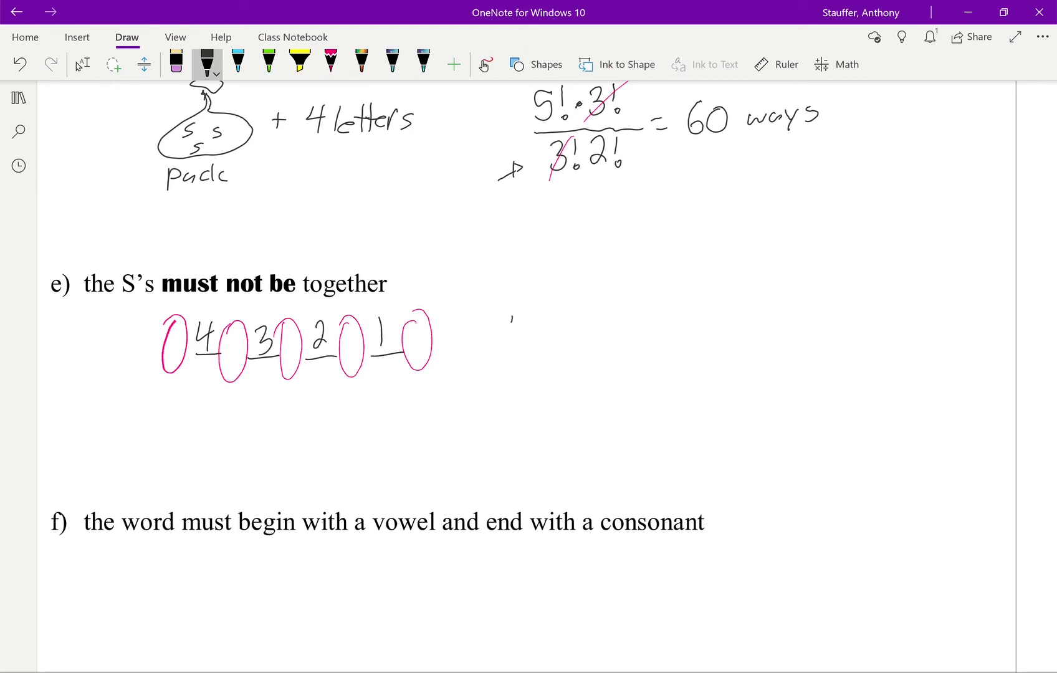
Write the numerator 4!·5P3 beside the part e blanks and underline it with a fraction bar.
{"action": "left_click_drag", "start_coordinate": [512, 319], "coordinate": [528, 331]}
{"action": "mouse_move", "coordinate": [523, 318]}
{"action": "left_mouse_down"}
{"action": "mouse_move", "coordinate": [521, 348]}
{"action": "mouse_move", "coordinate": [532, 339]}
{"action": "left_mouse_up"}
{"action": "left_click", "coordinate": [535, 345]}
{"action": "left_click", "coordinate": [555, 330]}
{"action": "left_click_drag", "start_coordinate": [567, 326], "coordinate": [564, 350]}
{"action": "left_click_drag", "start_coordinate": [587, 310], "coordinate": [587, 331]}
{"action": "mouse_move", "coordinate": [586, 309]}
{"action": "left_mouse_down"}
{"action": "mouse_move", "coordinate": [599, 311]}
{"action": "mouse_move", "coordinate": [589, 321]}
{"action": "left_mouse_up"}
{"action": "left_click_drag", "start_coordinate": [600, 326], "coordinate": [599, 350]}
{"action": "left_click_drag", "start_coordinate": [502, 368], "coordinate": [646, 359]}
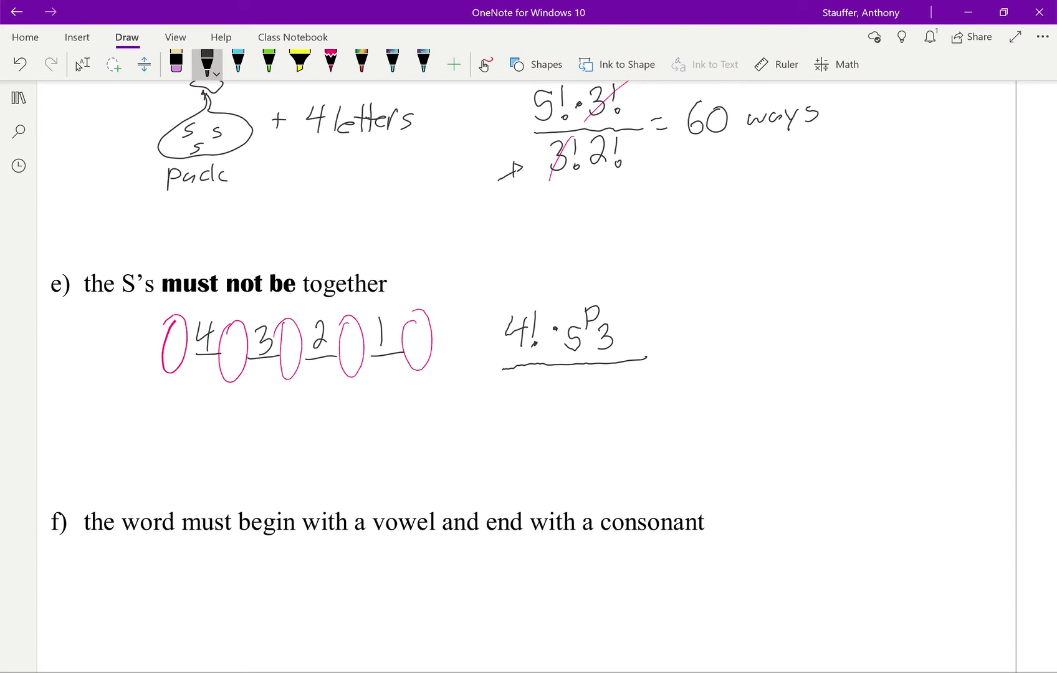
Write the denominator 3!2! under the part e fraction bar and complete it with "= 120 ways".
{"action": "mouse_move", "coordinate": [532, 376]}
{"action": "left_mouse_down"}
{"action": "mouse_move", "coordinate": [532, 406]}
{"action": "mouse_move", "coordinate": [554, 392]}
{"action": "left_mouse_up"}
{"action": "mouse_move", "coordinate": [556, 405]}
{"action": "left_mouse_down"}
{"action": "mouse_move", "coordinate": [585, 391]}
{"action": "mouse_move", "coordinate": [588, 402]}
{"action": "left_mouse_up"}
{"action": "left_click_drag", "start_coordinate": [592, 371], "coordinate": [593, 395]}
{"action": "left_click_drag", "start_coordinate": [597, 404], "coordinate": [602, 406]}
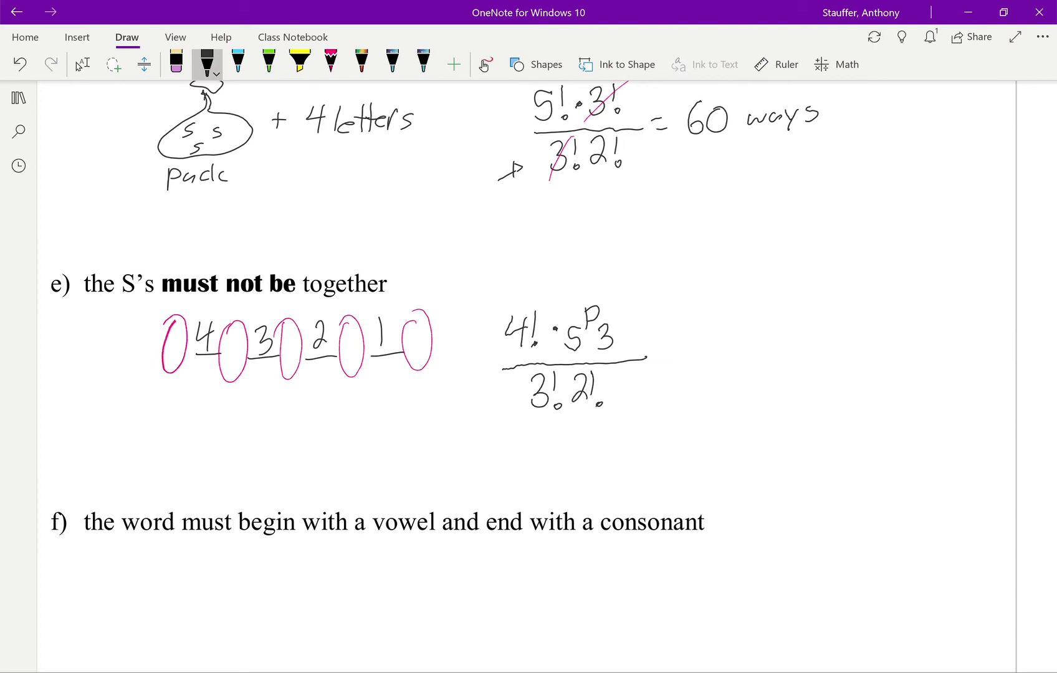
{"action": "left_click_drag", "start_coordinate": [658, 352], "coordinate": [670, 349]}
{"action": "left_click_drag", "start_coordinate": [658, 362], "coordinate": [672, 357]}
{"action": "mouse_move", "coordinate": [697, 334]}
{"action": "left_mouse_down"}
{"action": "mouse_move", "coordinate": [698, 366]}
{"action": "mouse_move", "coordinate": [722, 366]}
{"action": "mouse_move", "coordinate": [744, 340]}
{"action": "mouse_move", "coordinate": [773, 359]}
{"action": "mouse_move", "coordinate": [783, 342]}
{"action": "left_mouse_up"}
{"action": "left_click_drag", "start_coordinate": [797, 346], "coordinate": [810, 355]}
{"action": "left_click_drag", "start_coordinate": [822, 343], "coordinate": [811, 369]}
{"action": "left_click_drag", "start_coordinate": [839, 340], "coordinate": [828, 355]}
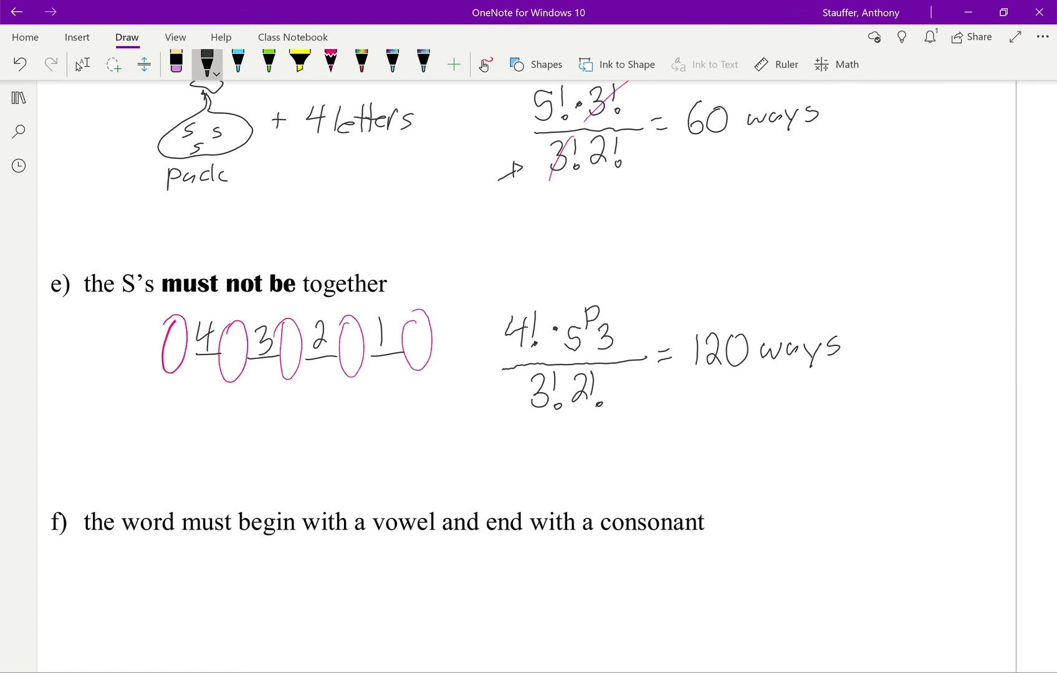
Draw a row of seven black blanks under part f.
{"action": "scroll", "coordinate": [436, 311], "scroll_direction": "down", "scroll_amount": 2}
{"action": "scroll", "coordinate": [436, 312], "scroll_direction": "up", "scroll_amount": 2}
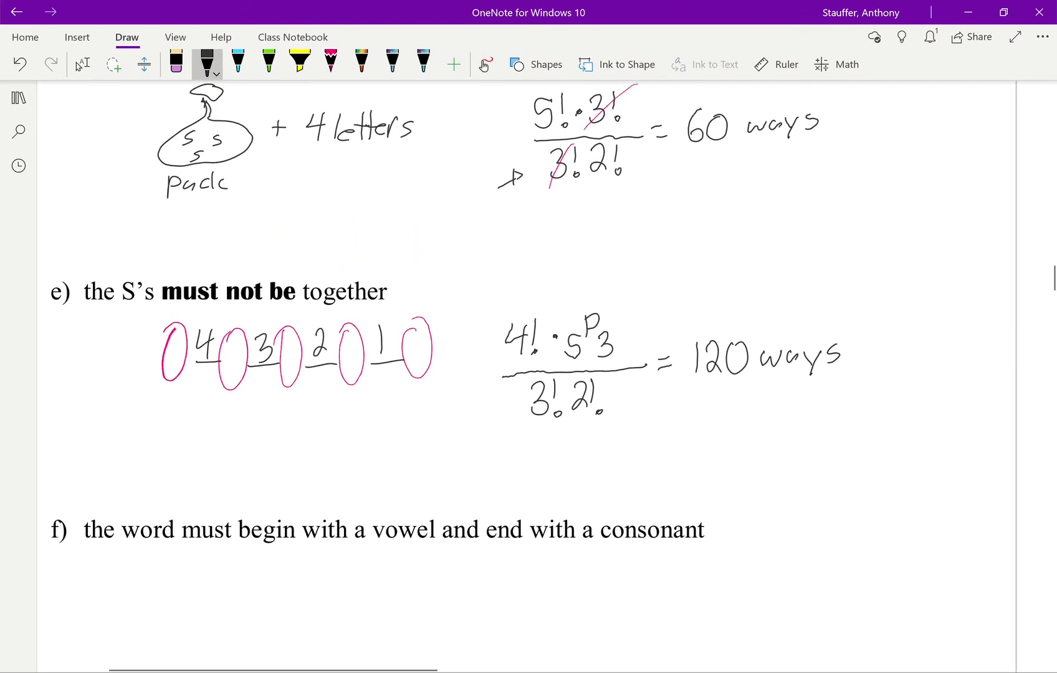
{"action": "scroll", "coordinate": [436, 312], "scroll_direction": "down", "scroll_amount": 5}
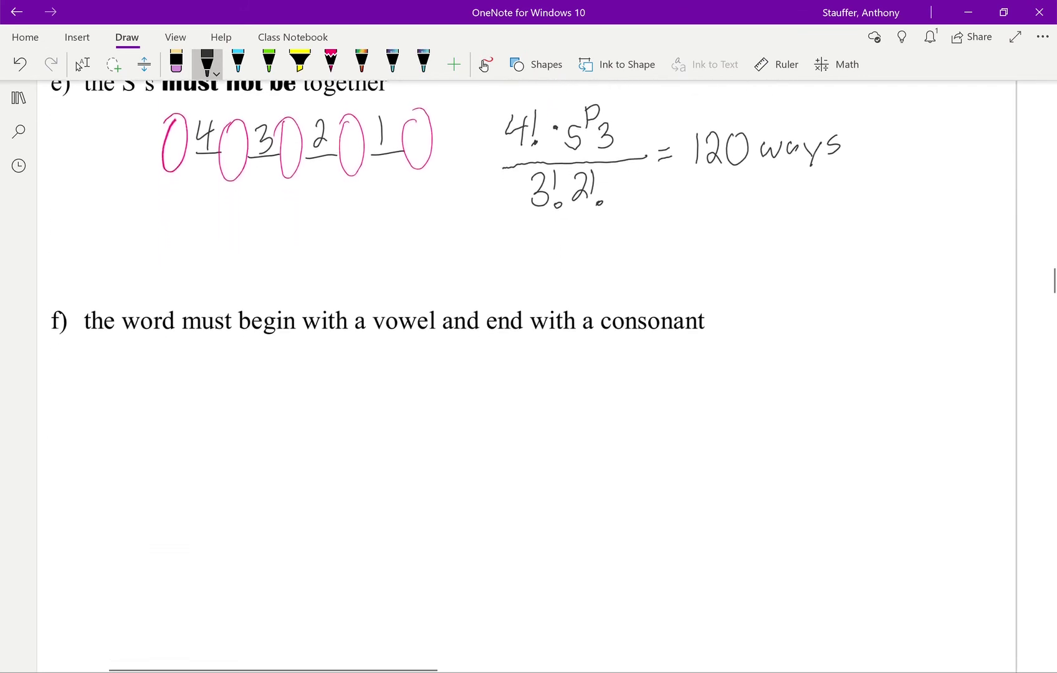
{"action": "left_click", "coordinate": [79, 64]}
{"action": "scroll", "coordinate": [79, 66], "scroll_direction": "down", "scroll_amount": 1}
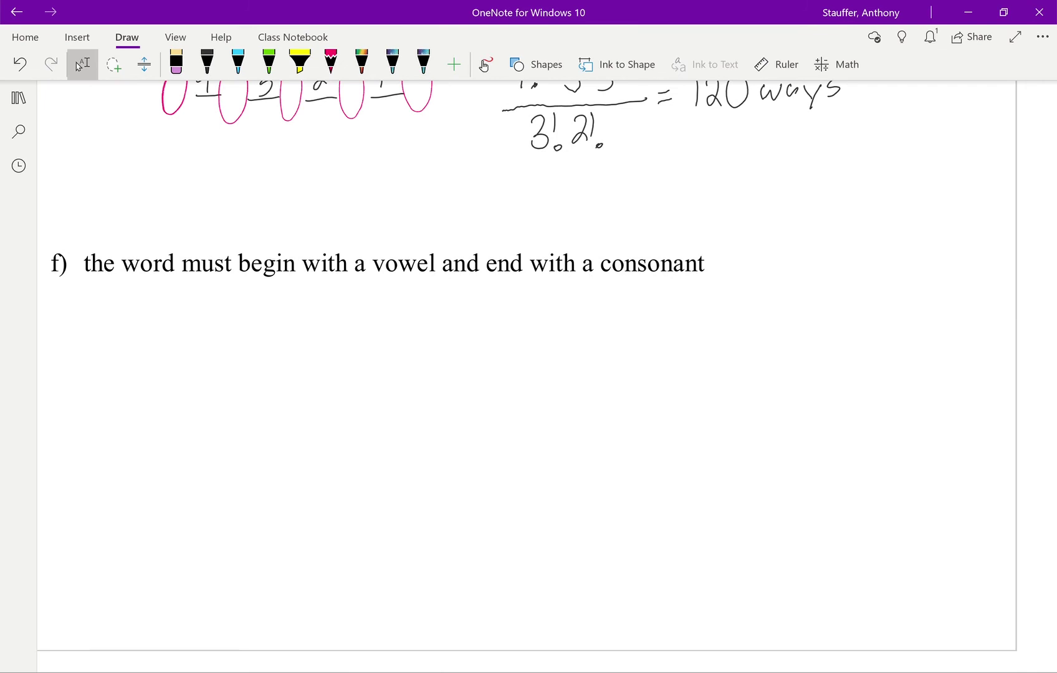
{"action": "scroll", "coordinate": [79, 64], "scroll_direction": "down", "scroll_amount": 1}
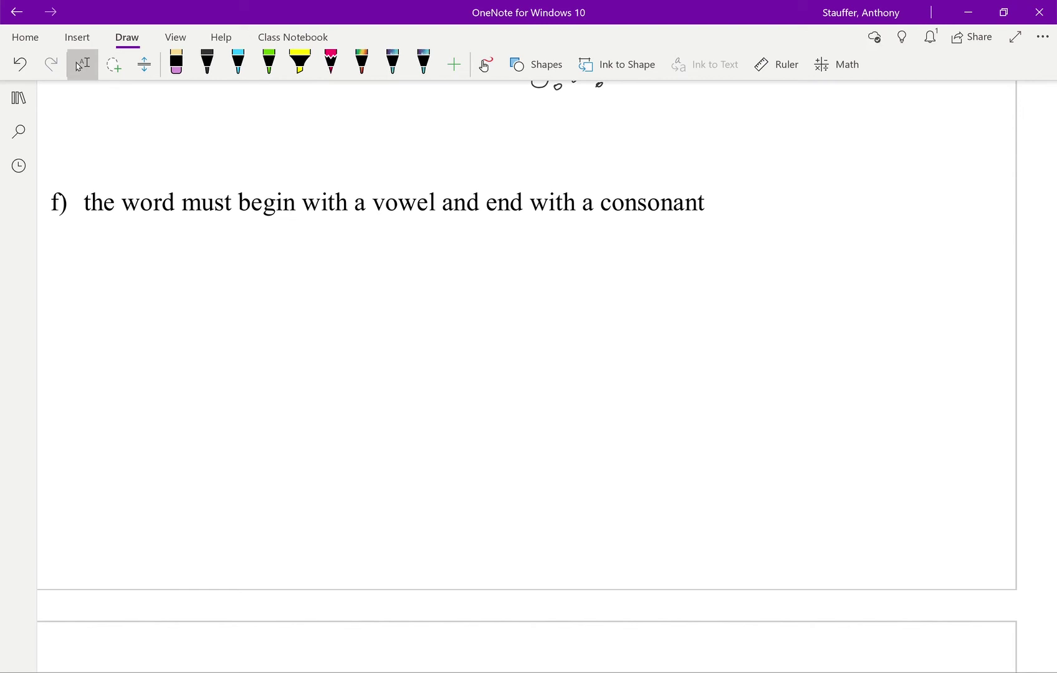
{"action": "left_click_drag", "start_coordinate": [235, 305], "coordinate": [568, 299]}
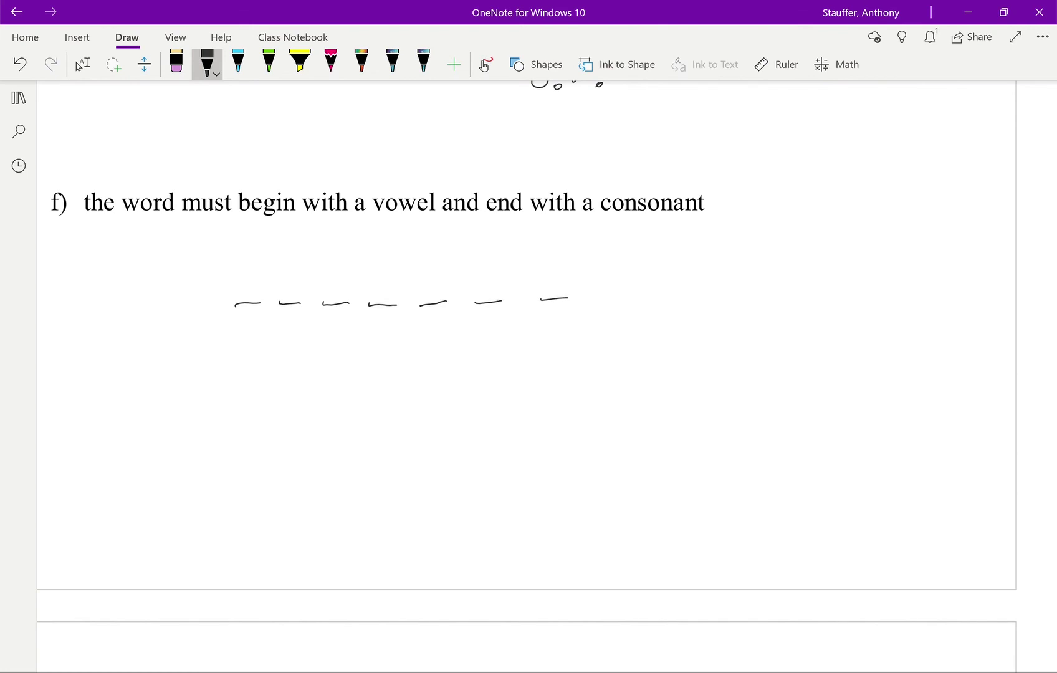
Mark black arrows pointing to the vowels U and E of SUCCESS in the Example 20 question.
{"action": "scroll", "coordinate": [529, 374], "scroll_direction": "up", "scroll_amount": 15}
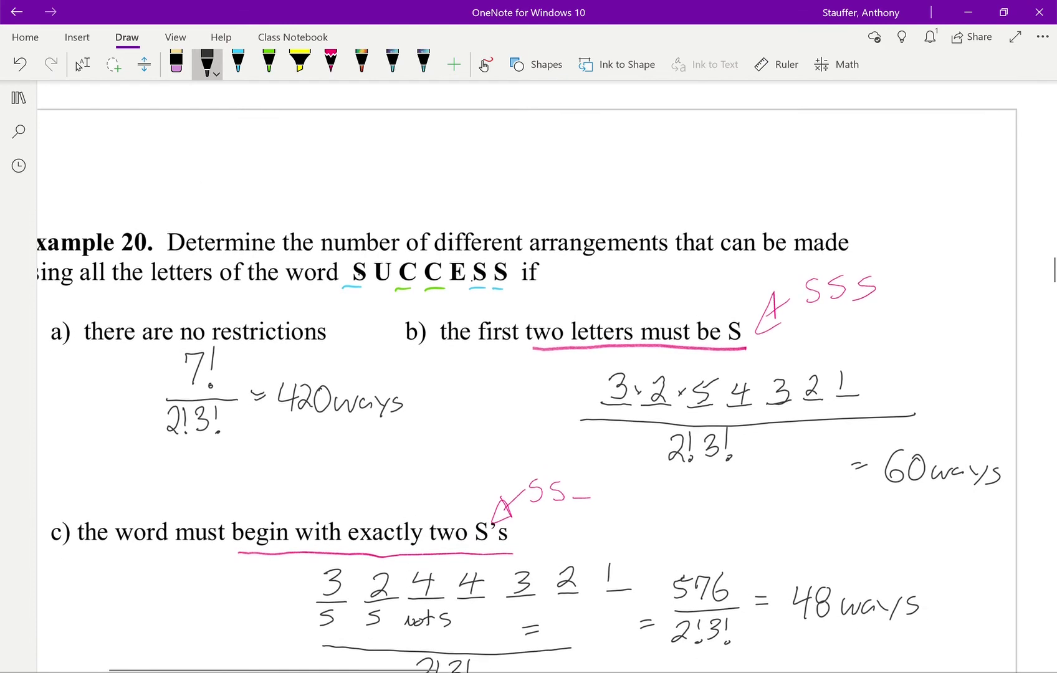
{"action": "scroll", "coordinate": [528, 374], "scroll_direction": "up", "scroll_amount": 2}
{"action": "left_click", "coordinate": [82, 65]}
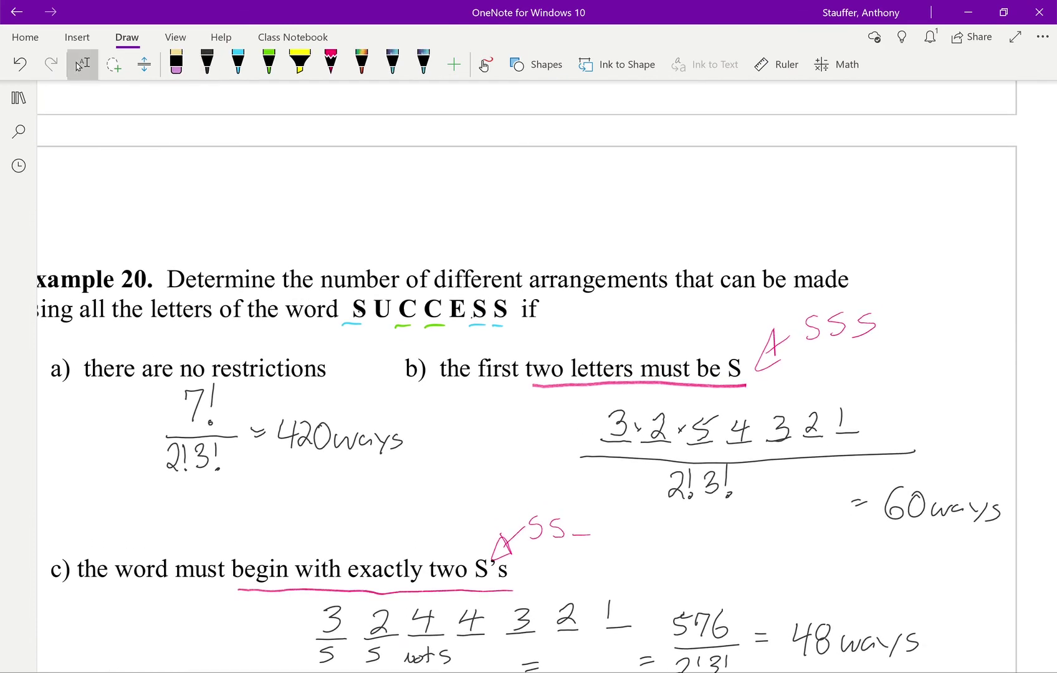
{"action": "left_click", "coordinate": [207, 64]}
{"action": "mouse_move", "coordinate": [416, 260]}
{"action": "left_mouse_down"}
{"action": "mouse_move", "coordinate": [391, 296]}
{"action": "mouse_move", "coordinate": [406, 293]}
{"action": "left_mouse_up"}
{"action": "left_click_drag", "start_coordinate": [488, 257], "coordinate": [467, 293]}
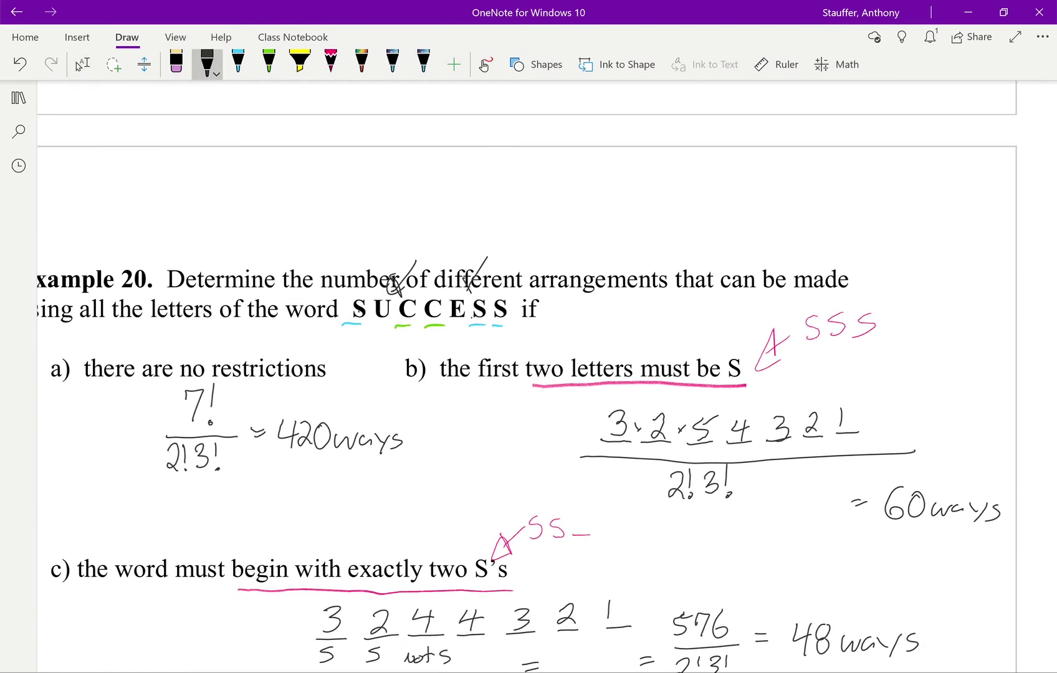
Fill the seven part f blanks with 2, 5, 4, 3, 2, 1 and 5, starting with the two end positions.
{"action": "scroll", "coordinate": [529, 374], "scroll_direction": "down", "scroll_amount": 12}
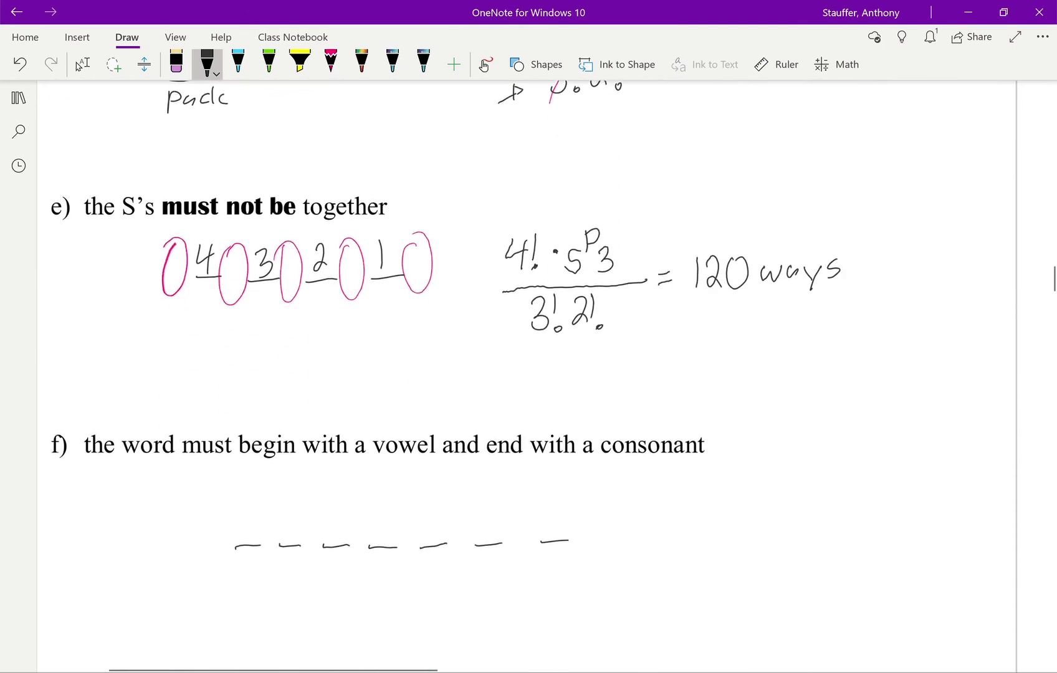
{"action": "scroll", "coordinate": [528, 374], "scroll_direction": "down", "scroll_amount": 5}
{"action": "left_click", "coordinate": [82, 64]}
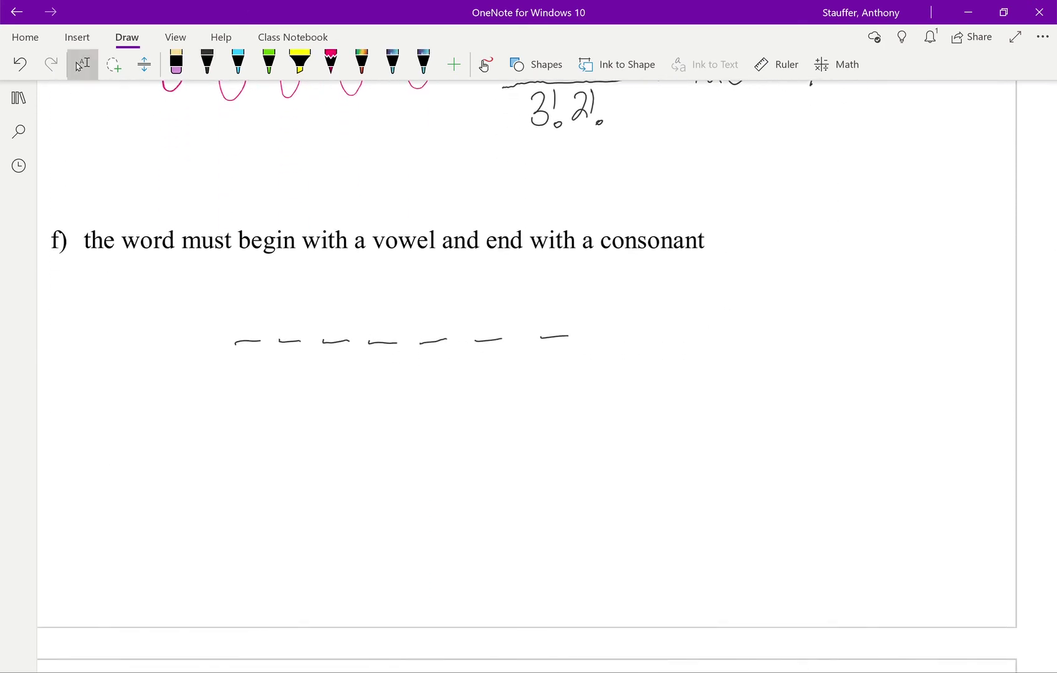
{"action": "left_click", "coordinate": [207, 64]}
{"action": "left_click_drag", "start_coordinate": [237, 309], "coordinate": [255, 335]}
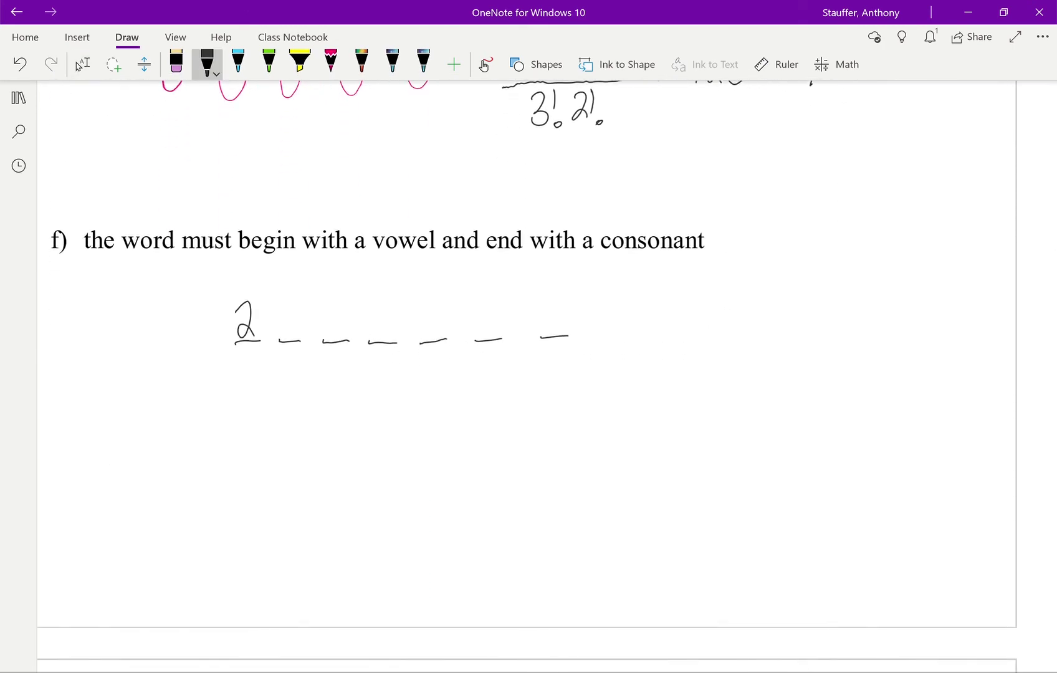
{"action": "left_click_drag", "start_coordinate": [561, 298], "coordinate": [543, 325]}
{"action": "mouse_move", "coordinate": [296, 306]}
{"action": "left_mouse_down"}
{"action": "mouse_move", "coordinate": [288, 327]}
{"action": "mouse_move", "coordinate": [349, 320]}
{"action": "mouse_move", "coordinate": [343, 336]}
{"action": "left_mouse_up"}
{"action": "mouse_move", "coordinate": [380, 307]}
{"action": "left_mouse_down"}
{"action": "mouse_move", "coordinate": [390, 321]}
{"action": "mouse_move", "coordinate": [382, 338]}
{"action": "left_mouse_up"}
{"action": "left_click_drag", "start_coordinate": [436, 309], "coordinate": [484, 337]}
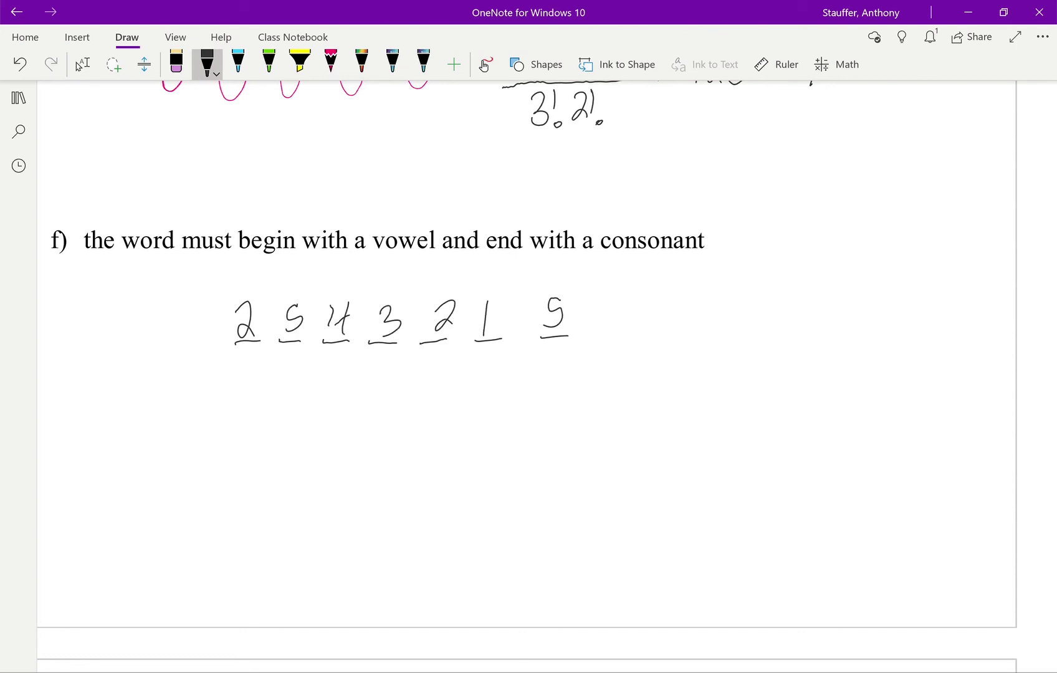
Write a division slash with 2!3! after the part f blanks, followed by "= 100 ways".
{"action": "left_click_drag", "start_coordinate": [546, 372], "coordinate": [614, 314]}
{"action": "mouse_move", "coordinate": [570, 357]}
{"action": "left_mouse_down"}
{"action": "mouse_move", "coordinate": [584, 374]}
{"action": "mouse_move", "coordinate": [613, 374]}
{"action": "mouse_move", "coordinate": [689, 330]}
{"action": "left_mouse_up"}
{"action": "left_click", "coordinate": [633, 379]}
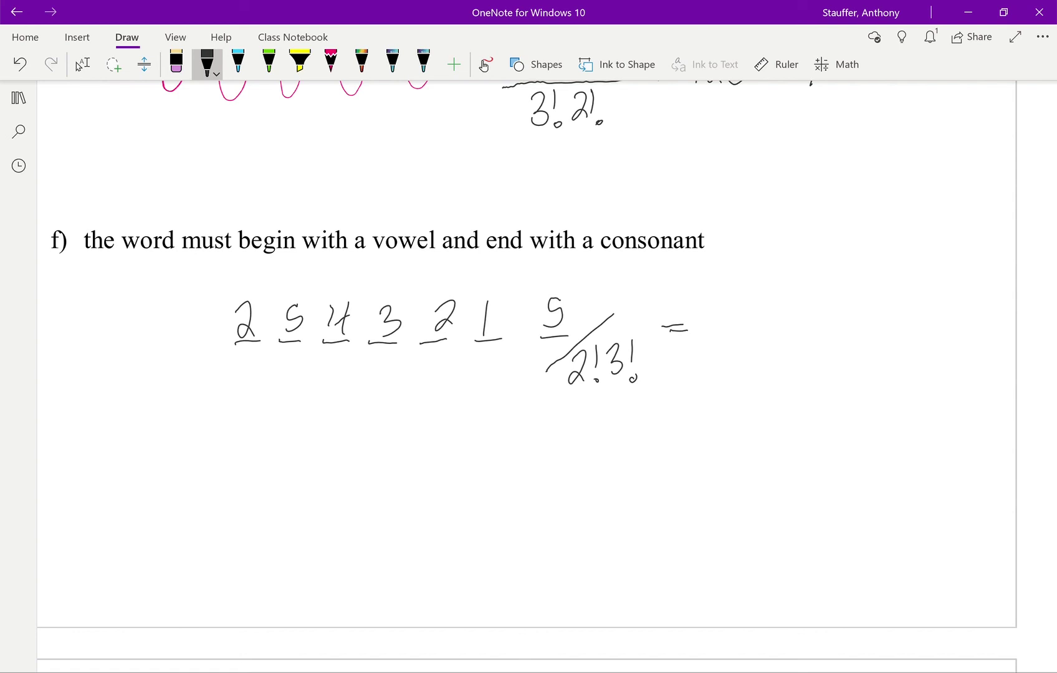
{"action": "mouse_move", "coordinate": [718, 311]}
{"action": "left_mouse_down"}
{"action": "mouse_move", "coordinate": [715, 338]}
{"action": "mouse_move", "coordinate": [729, 313]}
{"action": "mouse_move", "coordinate": [786, 316]}
{"action": "mouse_move", "coordinate": [803, 331]}
{"action": "left_mouse_up"}
{"action": "left_click_drag", "start_coordinate": [808, 316], "coordinate": [810, 337]}
{"action": "left_click_drag", "start_coordinate": [838, 316], "coordinate": [827, 334]}
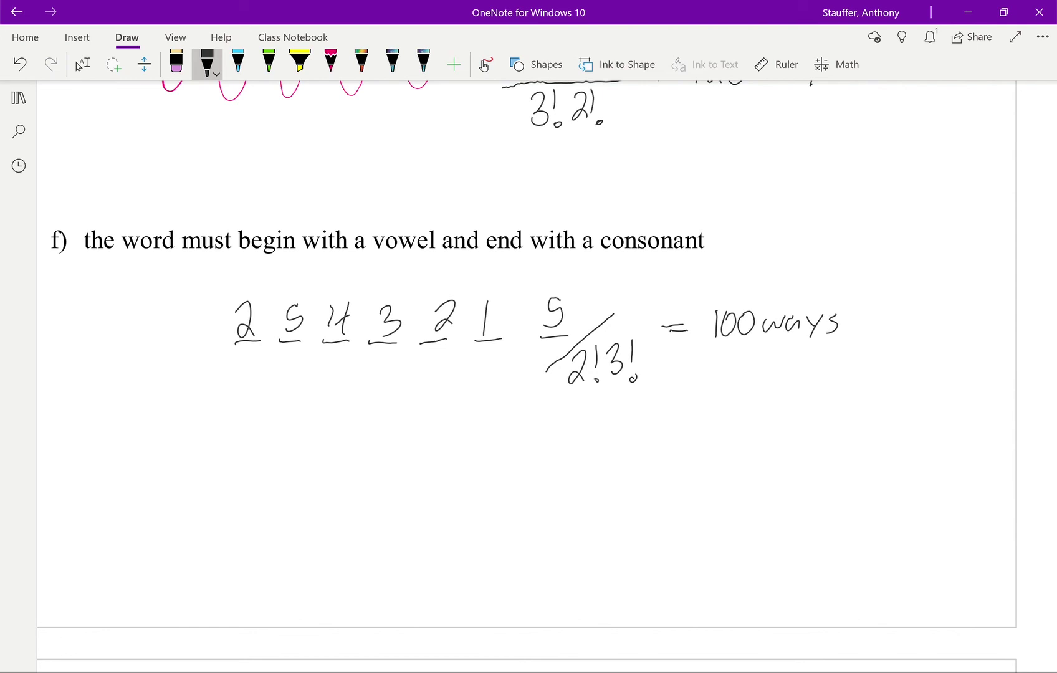
Trace a stepped black route along the Example 21 grid from the Bakery to the Supermarket.
{"action": "scroll", "coordinate": [526, 374], "scroll_direction": "down", "scroll_amount": 10}
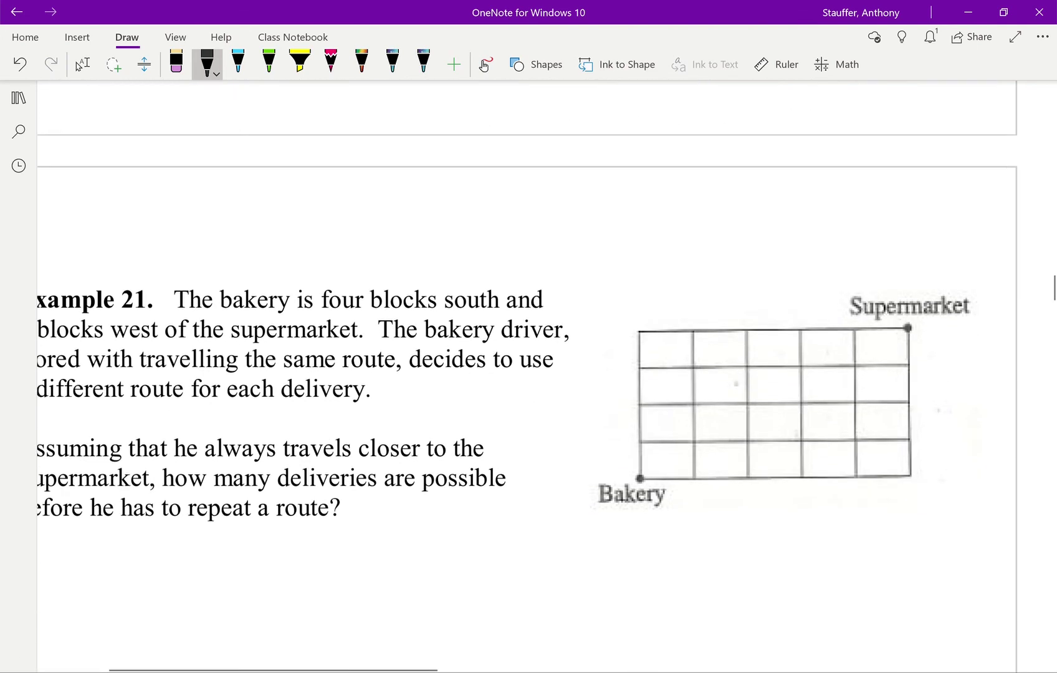
{"action": "left_click", "coordinate": [80, 64]}
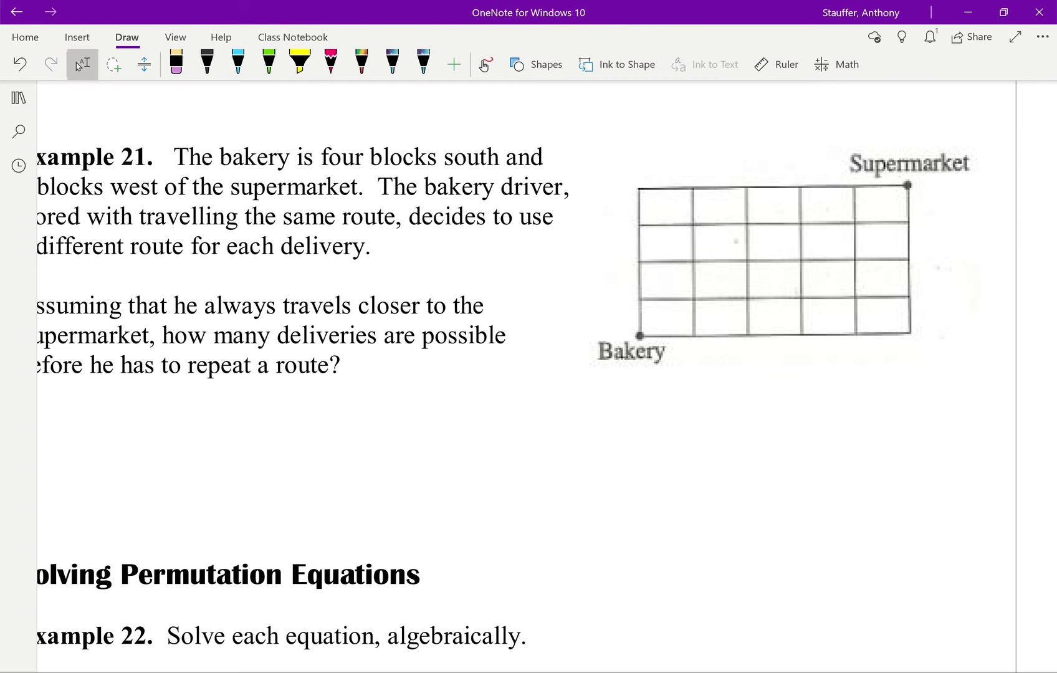
{"action": "left_click", "coordinate": [207, 62]}
{"action": "mouse_move", "coordinate": [640, 335]}
{"action": "left_mouse_down"}
{"action": "mouse_move", "coordinate": [697, 331]}
{"action": "mouse_move", "coordinate": [707, 303]}
{"action": "mouse_move", "coordinate": [744, 297]}
{"action": "mouse_move", "coordinate": [743, 231]}
{"action": "mouse_move", "coordinate": [800, 223]}
{"action": "mouse_move", "coordinate": [801, 192]}
{"action": "mouse_move", "coordinate": [910, 184]}
{"action": "left_mouse_up"}
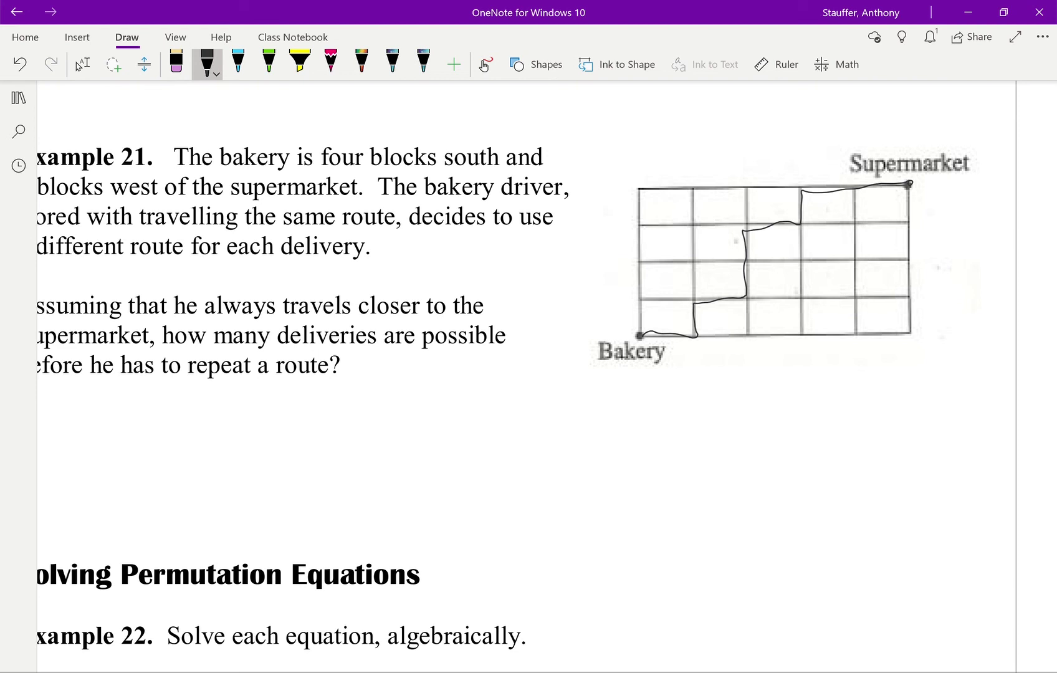
Label the grid's five horizontal blocks R along its lower edge and its four vertical blocks U along the Supermarket side.
{"action": "mouse_move", "coordinate": [688, 346]}
{"action": "left_mouse_down"}
{"action": "mouse_move", "coordinate": [699, 366]}
{"action": "mouse_move", "coordinate": [738, 365]}
{"action": "left_mouse_up"}
{"action": "mouse_move", "coordinate": [738, 338]}
{"action": "left_mouse_down"}
{"action": "mouse_move", "coordinate": [850, 364]}
{"action": "mouse_move", "coordinate": [905, 362]}
{"action": "mouse_move", "coordinate": [908, 332]}
{"action": "mouse_move", "coordinate": [920, 362]}
{"action": "left_mouse_up"}
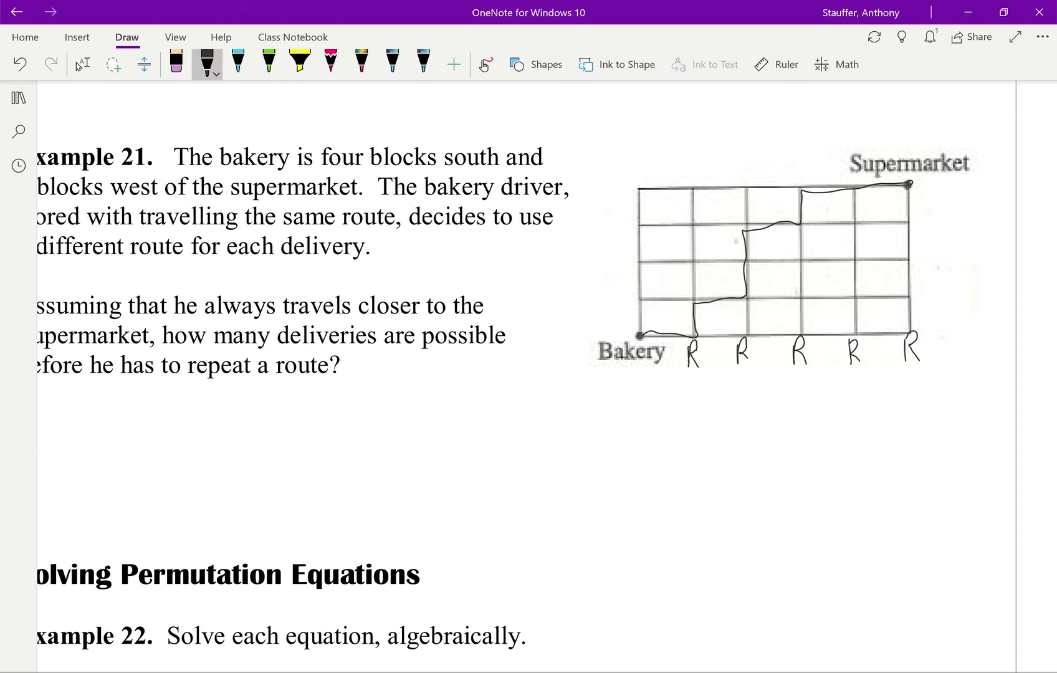
{"action": "mouse_move", "coordinate": [920, 283]}
{"action": "left_mouse_down"}
{"action": "mouse_move", "coordinate": [938, 249]}
{"action": "mouse_move", "coordinate": [921, 229]}
{"action": "mouse_move", "coordinate": [940, 212]}
{"action": "mouse_move", "coordinate": [945, 176]}
{"action": "left_mouse_up"}
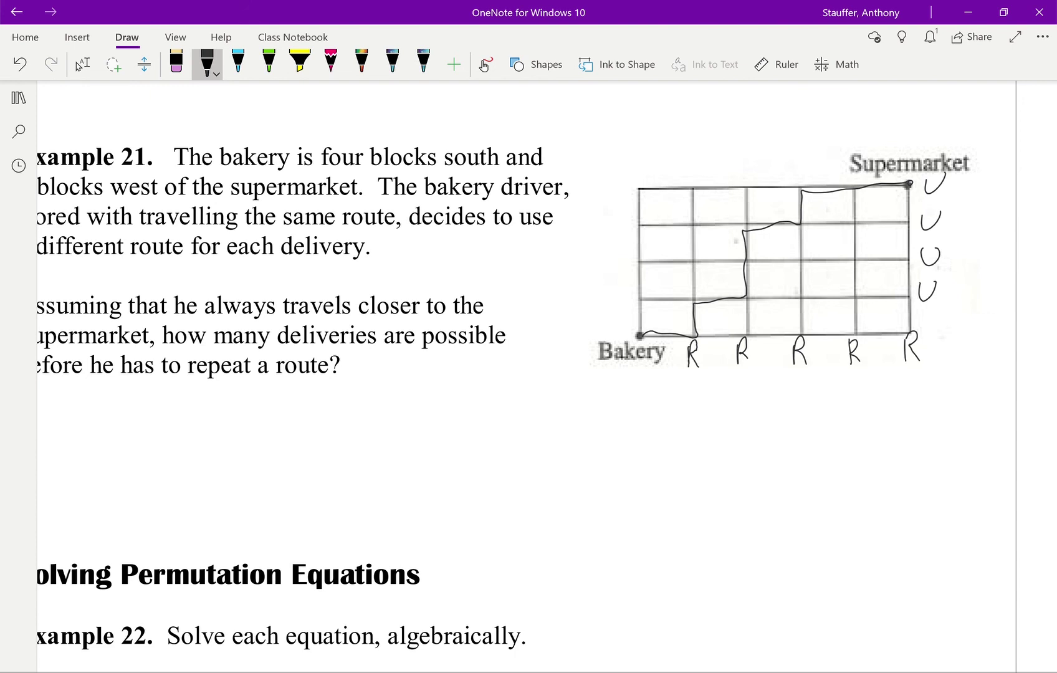
Write the letter sequence RRRRRUUUU below the Example 21 grid.
{"action": "mouse_move", "coordinate": [525, 392]}
{"action": "left_mouse_down"}
{"action": "mouse_move", "coordinate": [523, 418]}
{"action": "mouse_move", "coordinate": [559, 419]}
{"action": "left_mouse_up"}
{"action": "left_click_drag", "start_coordinate": [560, 390], "coordinate": [574, 420]}
{"action": "mouse_move", "coordinate": [579, 388]}
{"action": "left_mouse_down"}
{"action": "mouse_move", "coordinate": [581, 422]}
{"action": "mouse_move", "coordinate": [622, 416]}
{"action": "mouse_move", "coordinate": [637, 390]}
{"action": "left_mouse_up"}
{"action": "mouse_move", "coordinate": [642, 390]}
{"action": "left_mouse_down"}
{"action": "mouse_move", "coordinate": [642, 418]}
{"action": "mouse_move", "coordinate": [655, 387]}
{"action": "left_mouse_up"}
{"action": "mouse_move", "coordinate": [661, 389]}
{"action": "left_mouse_down"}
{"action": "mouse_move", "coordinate": [663, 406]}
{"action": "mouse_move", "coordinate": [676, 391]}
{"action": "left_mouse_up"}
{"action": "left_click_drag", "start_coordinate": [683, 391], "coordinate": [705, 392]}
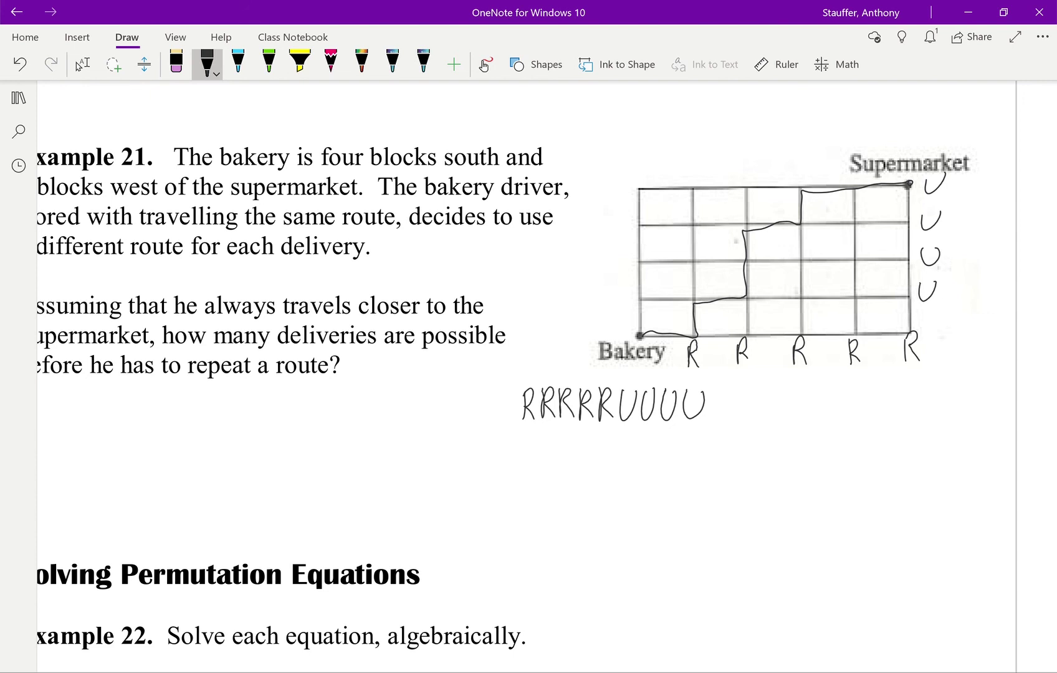
Write the Example 21 solution as the fraction 9! over 5!4! followed by "= 126 ways".
{"action": "mouse_move", "coordinate": [783, 411]}
{"action": "left_mouse_down"}
{"action": "mouse_move", "coordinate": [769, 414]}
{"action": "mouse_move", "coordinate": [777, 439]}
{"action": "mouse_move", "coordinate": [794, 428]}
{"action": "left_mouse_up"}
{"action": "mouse_move", "coordinate": [736, 452]}
{"action": "left_mouse_down"}
{"action": "mouse_move", "coordinate": [823, 440]}
{"action": "mouse_move", "coordinate": [752, 460]}
{"action": "mouse_move", "coordinate": [741, 483]}
{"action": "left_mouse_up"}
{"action": "mouse_move", "coordinate": [750, 462]}
{"action": "left_mouse_down"}
{"action": "mouse_move", "coordinate": [741, 483]}
{"action": "mouse_move", "coordinate": [770, 471]}
{"action": "left_mouse_up"}
{"action": "mouse_move", "coordinate": [771, 479]}
{"action": "left_mouse_down"}
{"action": "mouse_move", "coordinate": [796, 464]}
{"action": "mouse_move", "coordinate": [796, 482]}
{"action": "mouse_move", "coordinate": [807, 468]}
{"action": "left_mouse_up"}
{"action": "left_click_drag", "start_coordinate": [810, 475], "coordinate": [812, 480]}
{"action": "left_click_drag", "start_coordinate": [837, 432], "coordinate": [848, 430]}
{"action": "left_click_drag", "start_coordinate": [839, 441], "coordinate": [850, 438]}
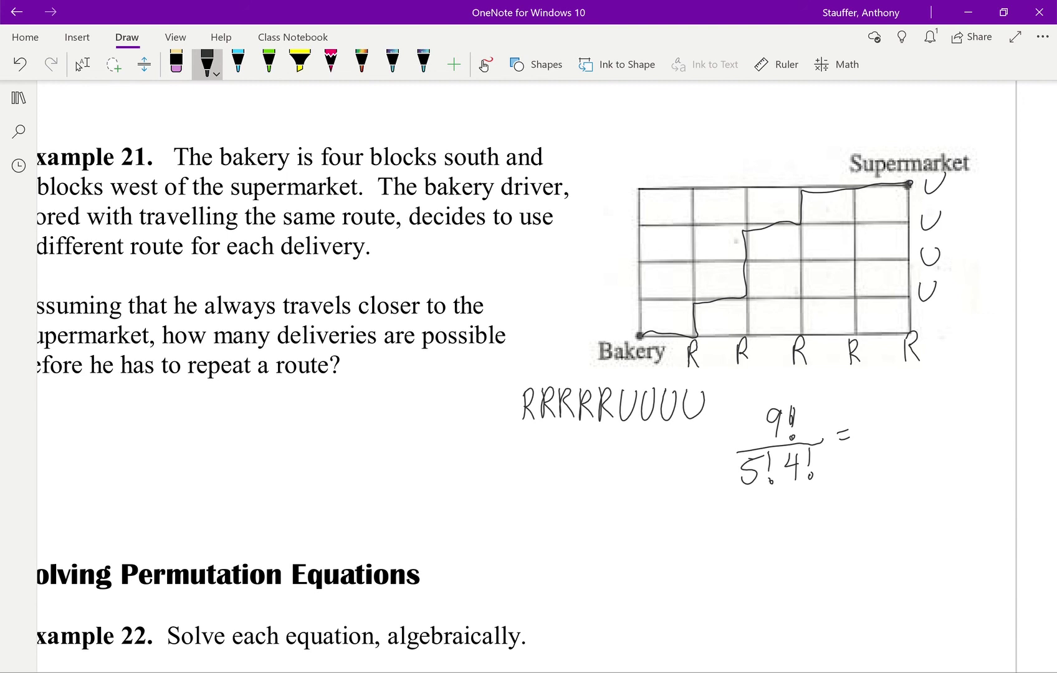
{"action": "mouse_move", "coordinate": [870, 414]}
{"action": "left_mouse_down"}
{"action": "mouse_move", "coordinate": [865, 449]}
{"action": "mouse_move", "coordinate": [897, 439]}
{"action": "mouse_move", "coordinate": [969, 446]}
{"action": "left_mouse_up"}
{"action": "mouse_move", "coordinate": [974, 429]}
{"action": "left_mouse_down"}
{"action": "mouse_move", "coordinate": [956, 455]}
{"action": "mouse_move", "coordinate": [970, 449]}
{"action": "left_mouse_up"}
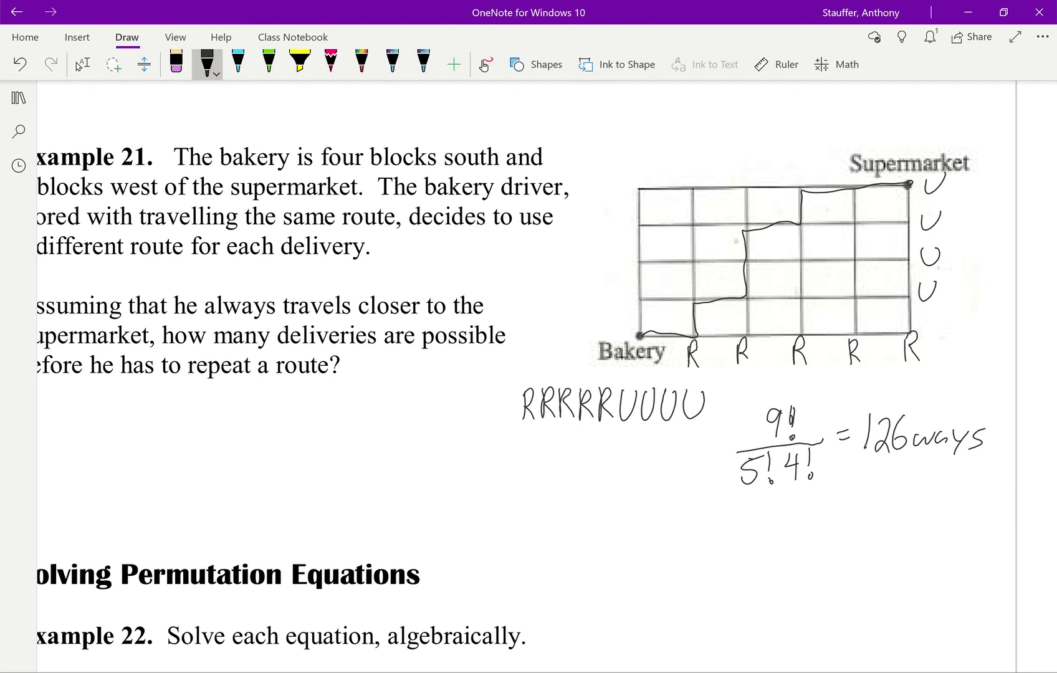
Move on to Example 22 under Solving Permutation Equations.
{"action": "scroll", "coordinate": [424, 330], "scroll_direction": "down", "scroll_amount": 6}
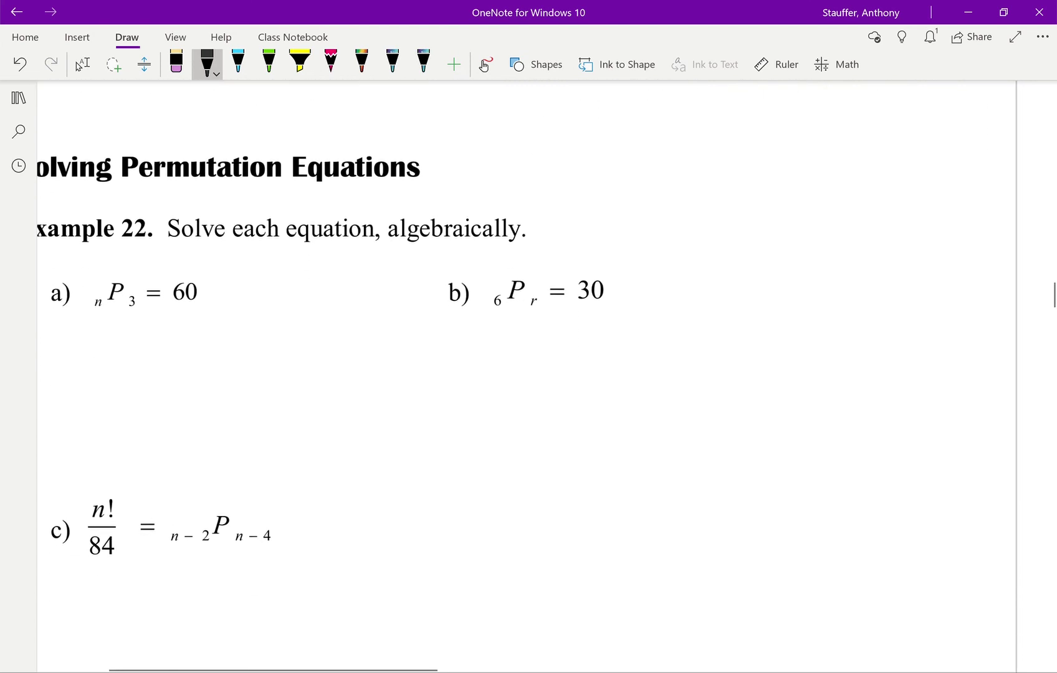
{"action": "left_click", "coordinate": [82, 64]}
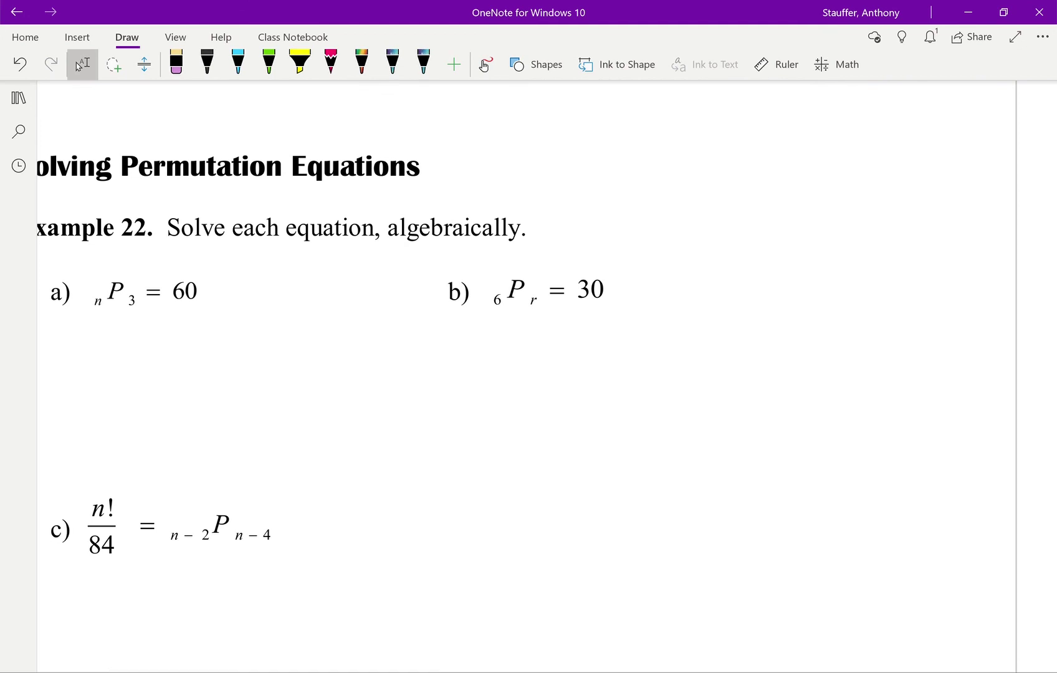